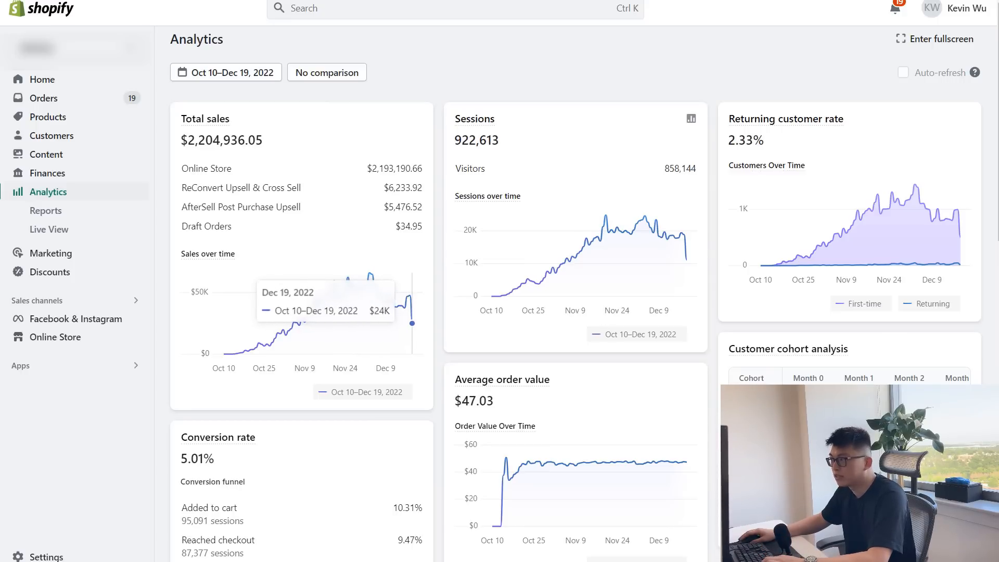
# Examine the store's sales analytics, the total amount spent across the campaigns, and the ad sets of New Sales Campaign.
pyautogui.scroll(1, 572, 297)
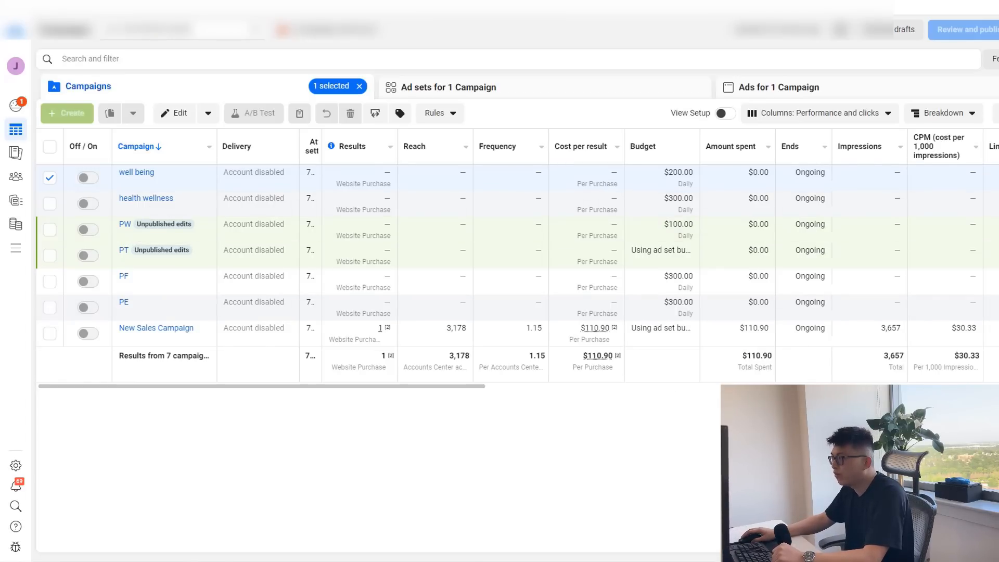
pyautogui.moveTo(743, 356); pyautogui.dragTo(772, 356)
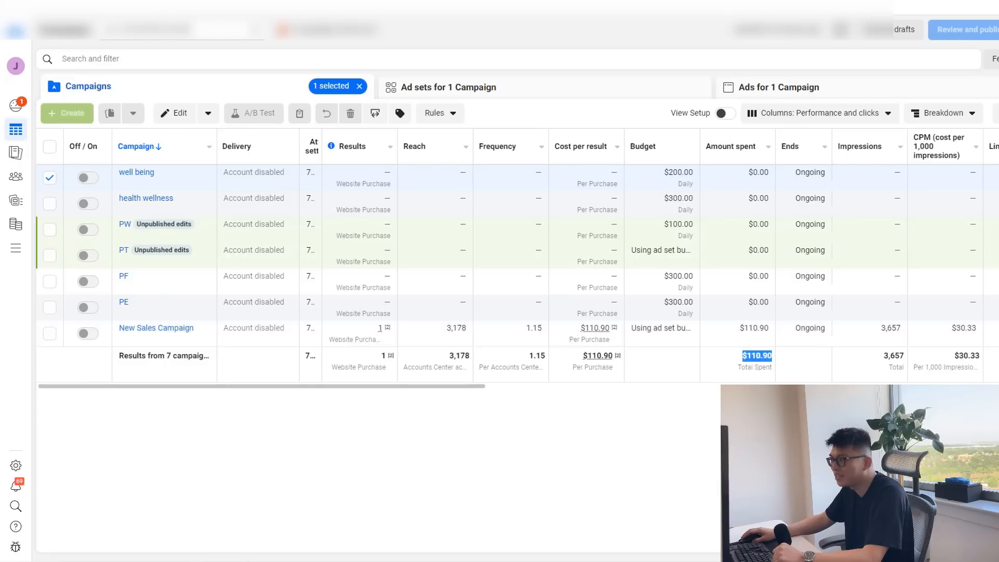
pyautogui.click(156, 329)
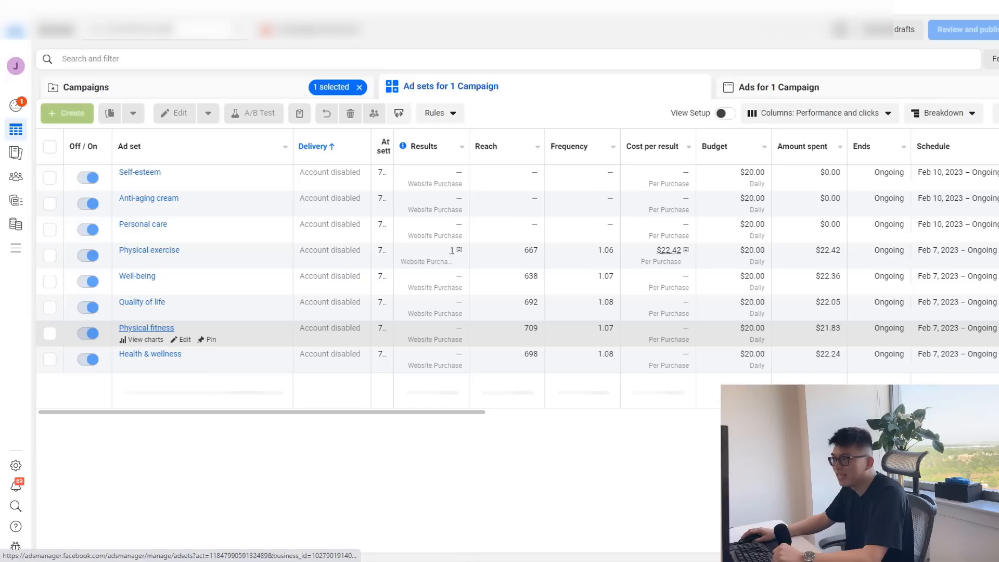
pyautogui.moveTo(158, 382); pyautogui.dragTo(188, 382)
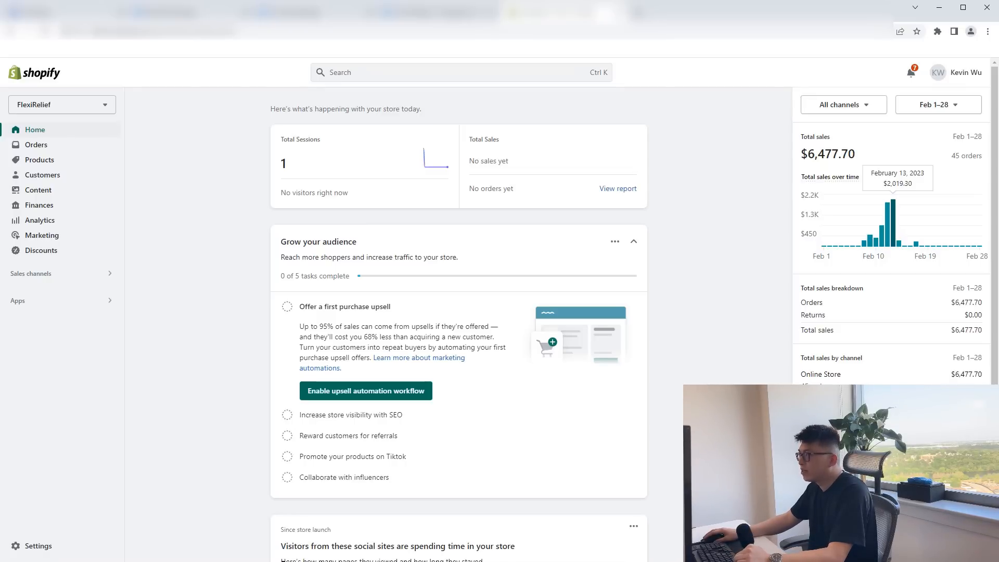
# Switch to Meta Ads Manager and check the total amount spent across all campaigns for Feb 13, 2023.
pyautogui.click(437, 12)
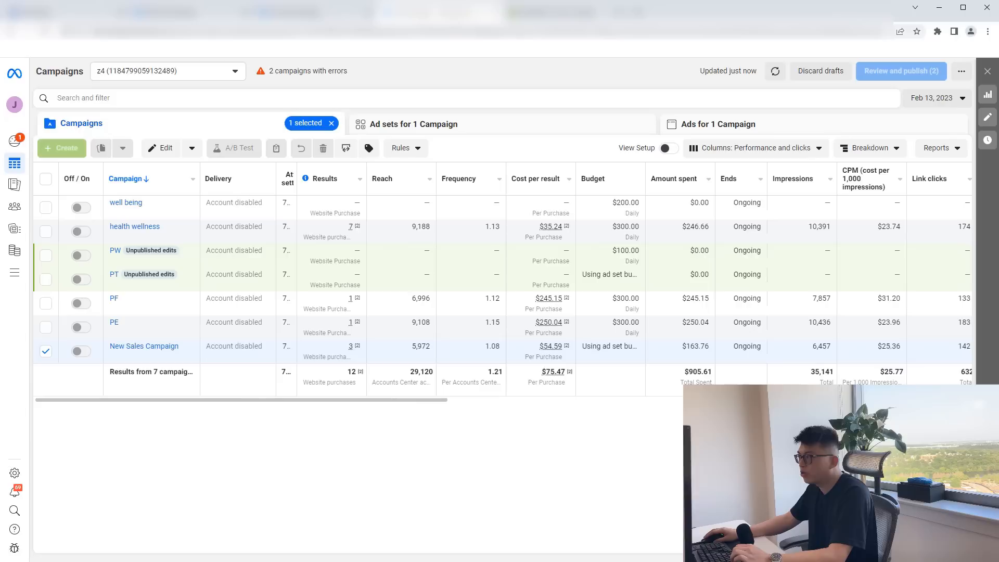
pyautogui.moveTo(684, 371); pyautogui.dragTo(708, 371)
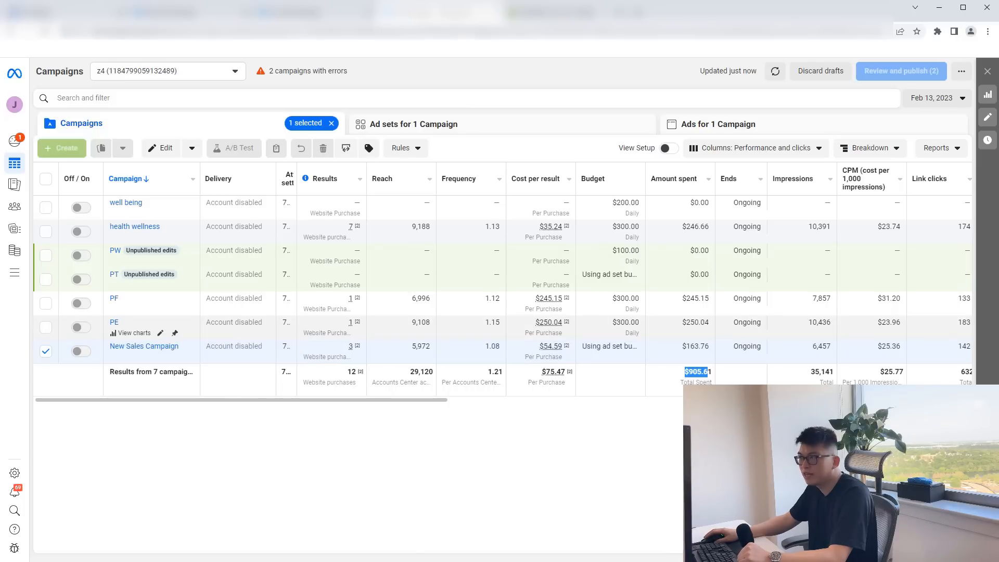
# Return to Shopify, open the Knee-Ease Pro™ product, look through its description and preview its storefront page.
pyautogui.hotkey('ctrl', 'Tab')
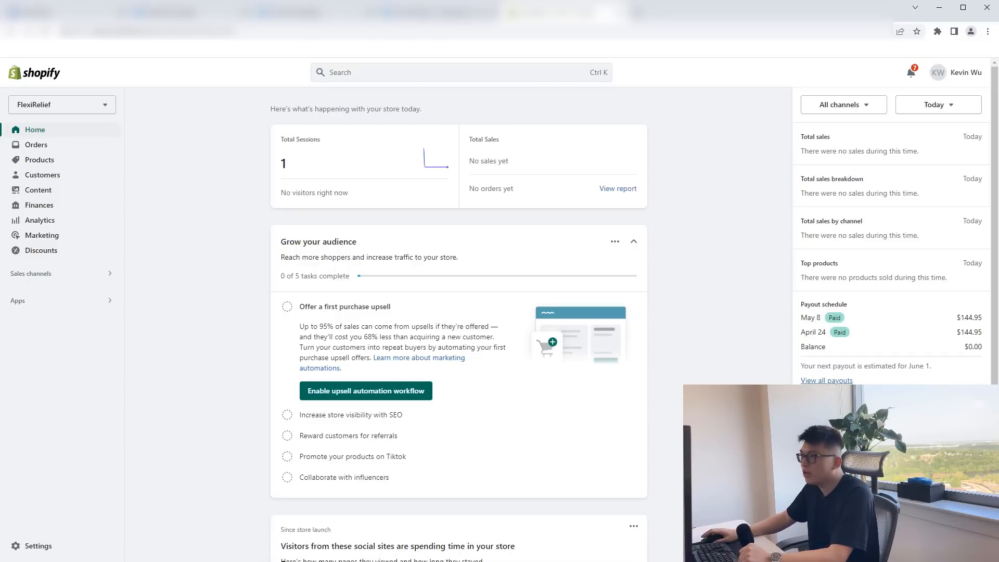
pyautogui.click(36, 160)
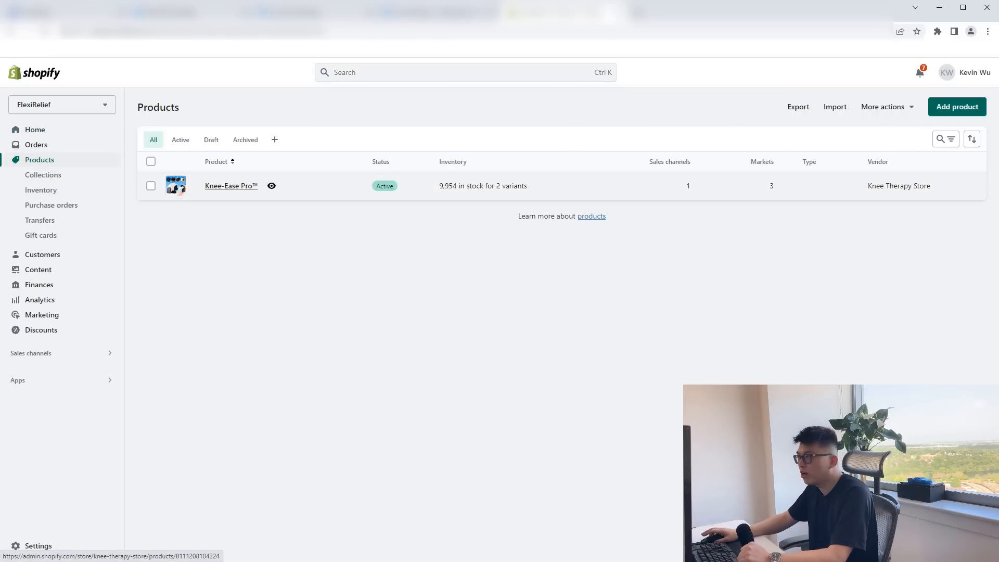
pyautogui.click(231, 186)
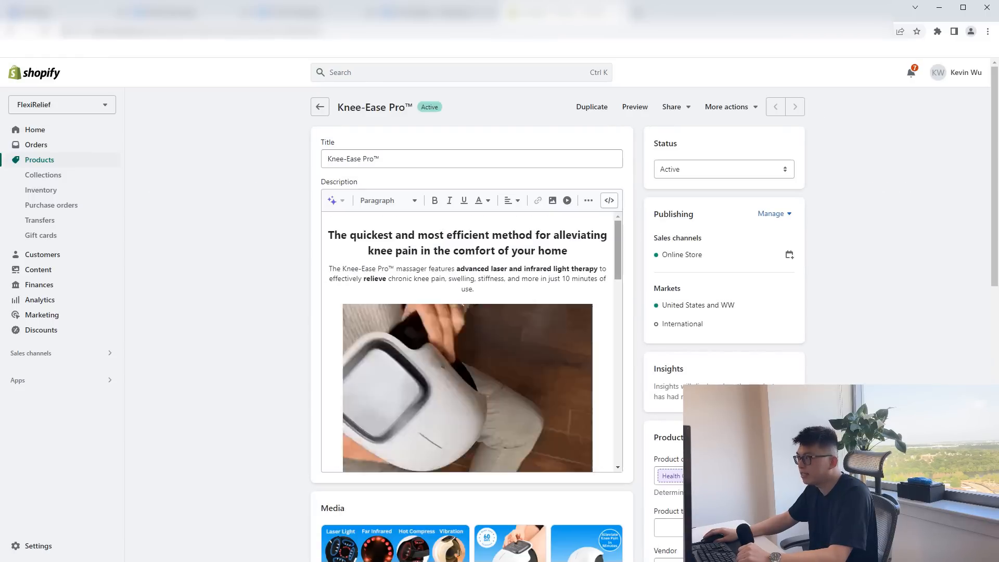
pyautogui.scroll(-8, 467, 342)
pyautogui.scroll(-10, 467, 342)
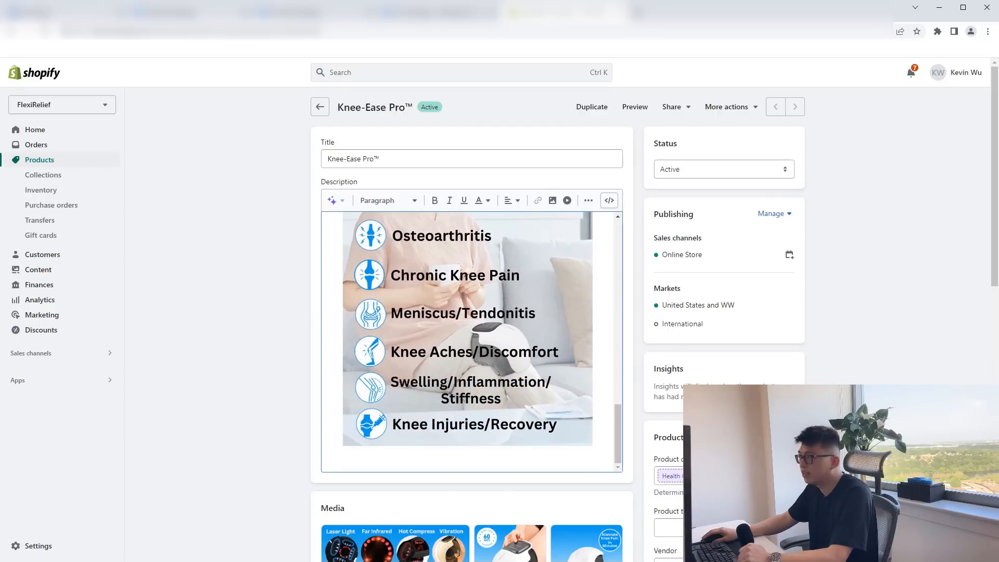
pyautogui.click(635, 106)
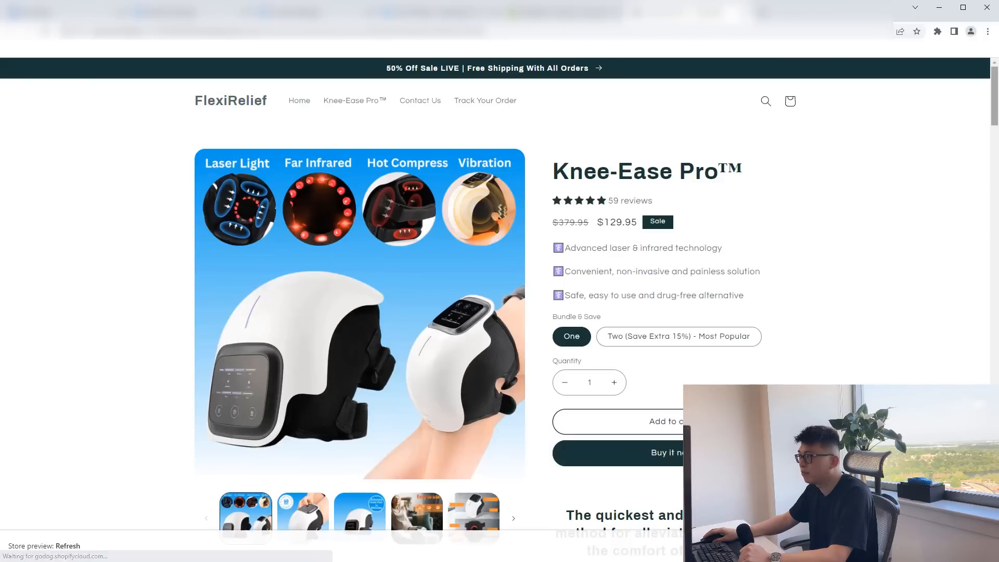
# Review the product page's title, price, benefit bullets and bundle choices, selecting the Two (Save Extra 15%) bundle.
pyautogui.moveTo(995, 97); pyautogui.dragTo(994, 98)
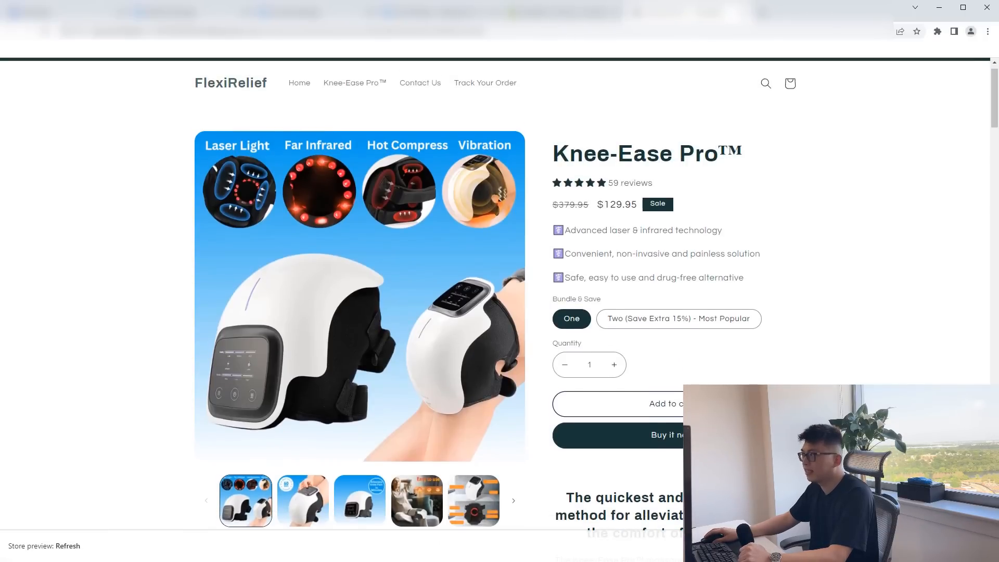
pyautogui.moveTo(553, 155); pyautogui.dragTo(743, 156)
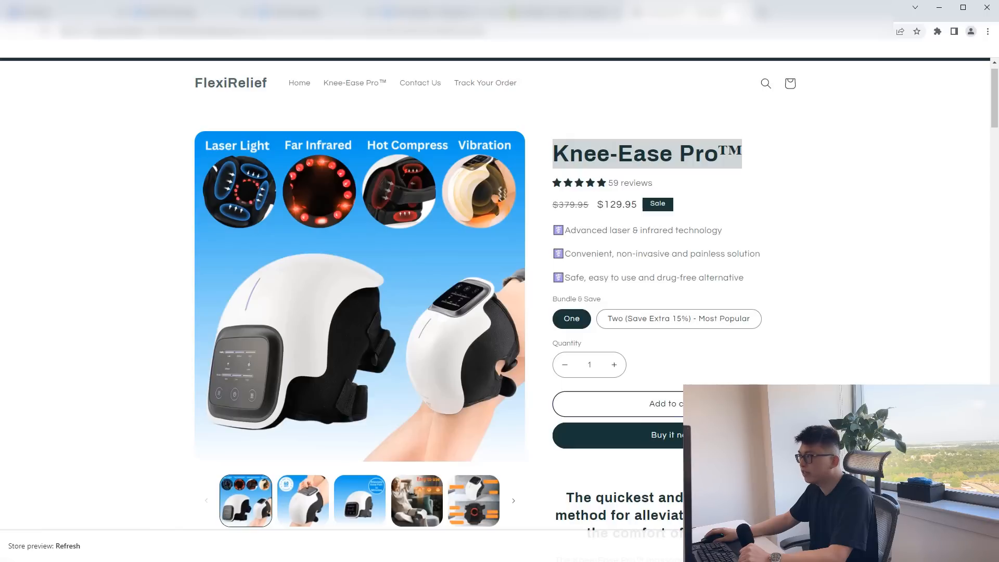
pyautogui.moveTo(610, 205); pyautogui.dragTo(638, 205)
pyautogui.moveTo(553, 230); pyautogui.dragTo(745, 279)
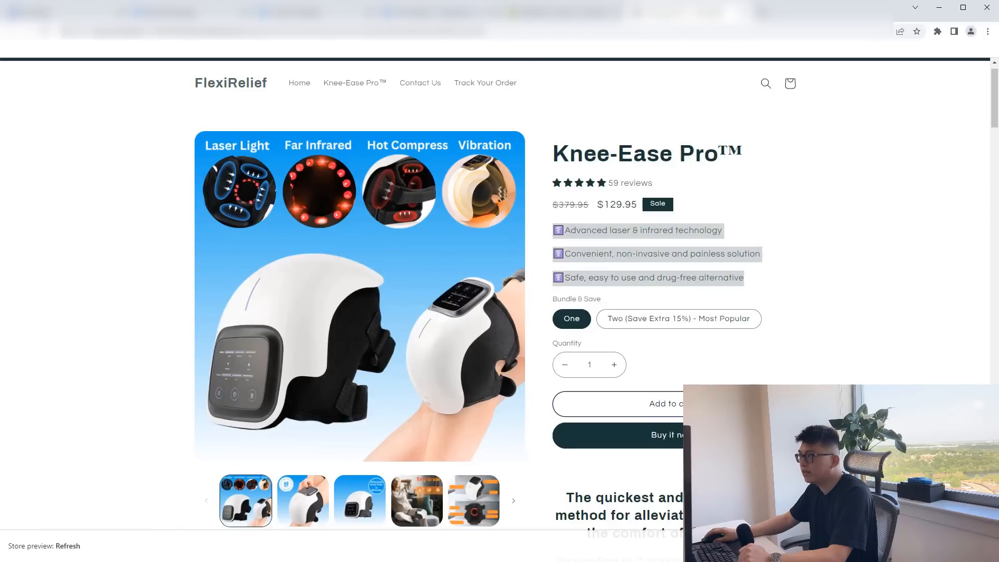
pyautogui.click(745, 279)
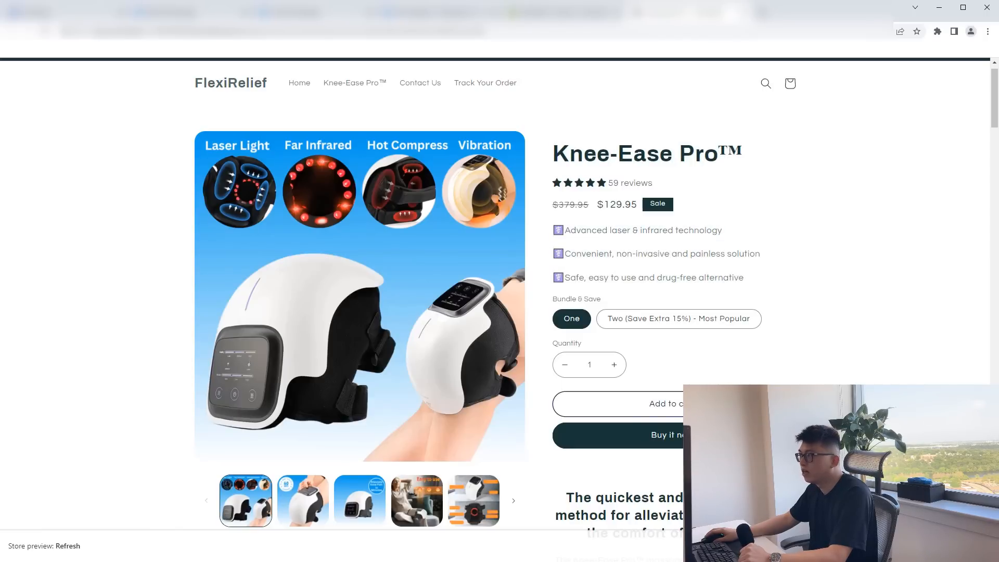
pyautogui.moveTo(553, 230); pyautogui.dragTo(744, 279)
pyautogui.moveTo(552, 296); pyautogui.dragTo(594, 318)
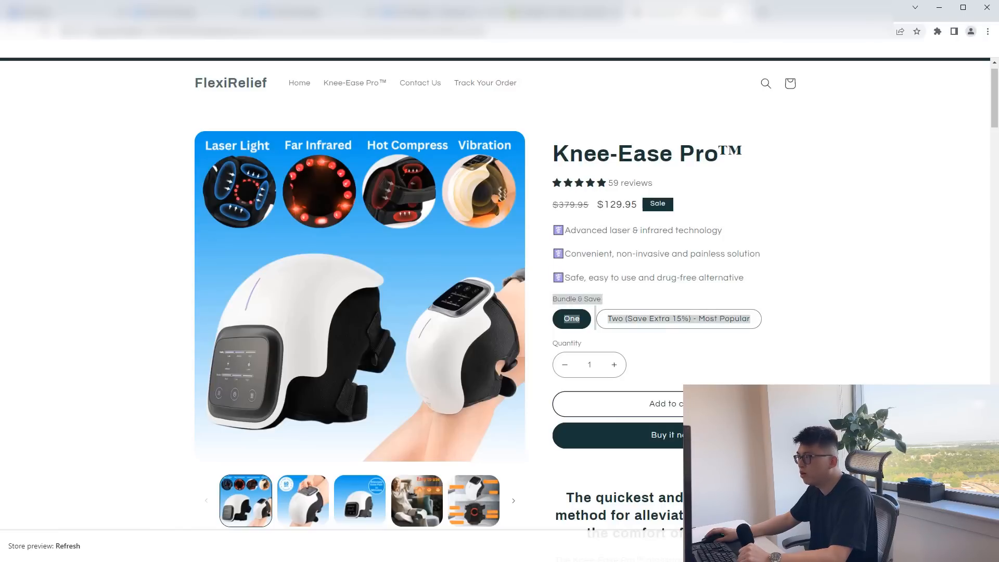
pyautogui.click(595, 319)
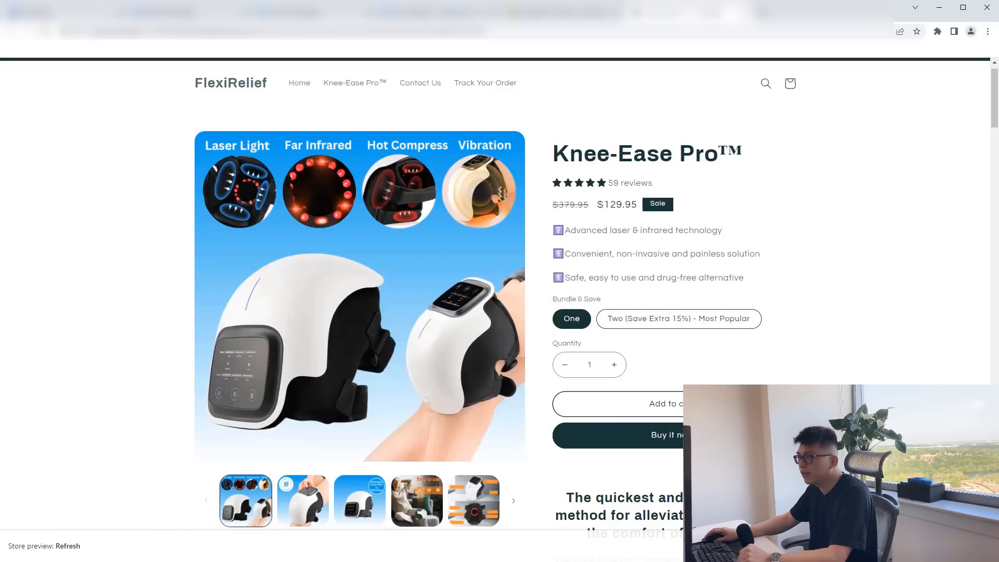
pyautogui.click(598, 318)
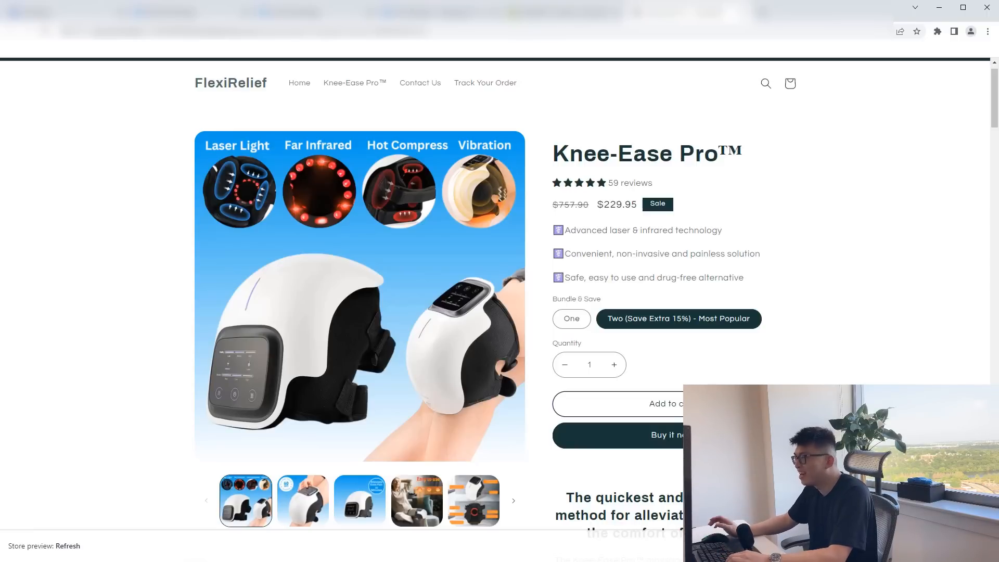
# Look through the Knee-Ease Pro™ page's description, images, customer results and competitor comparison.
pyautogui.scroll(-1, 499, 292)
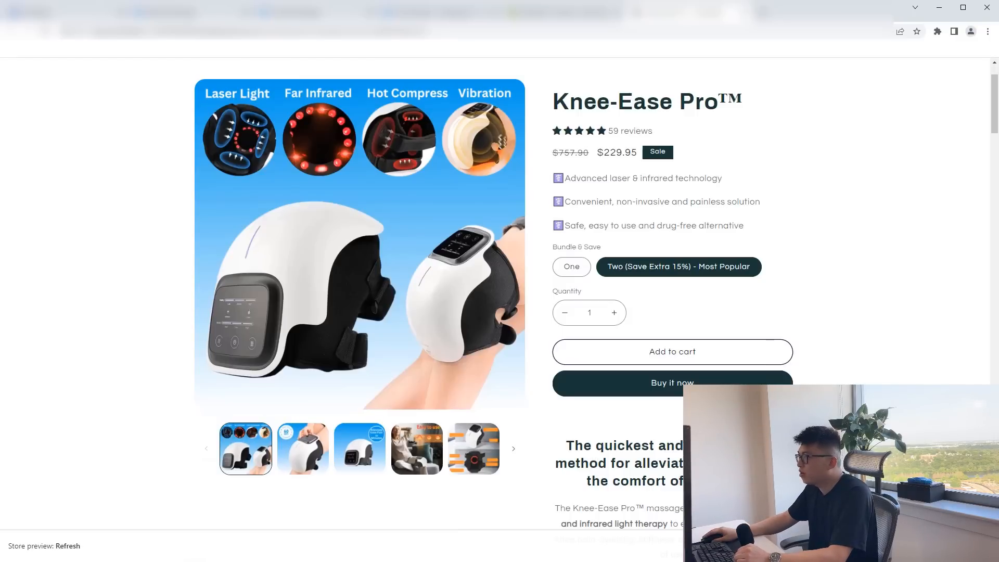
pyautogui.scroll(-4, 500, 291)
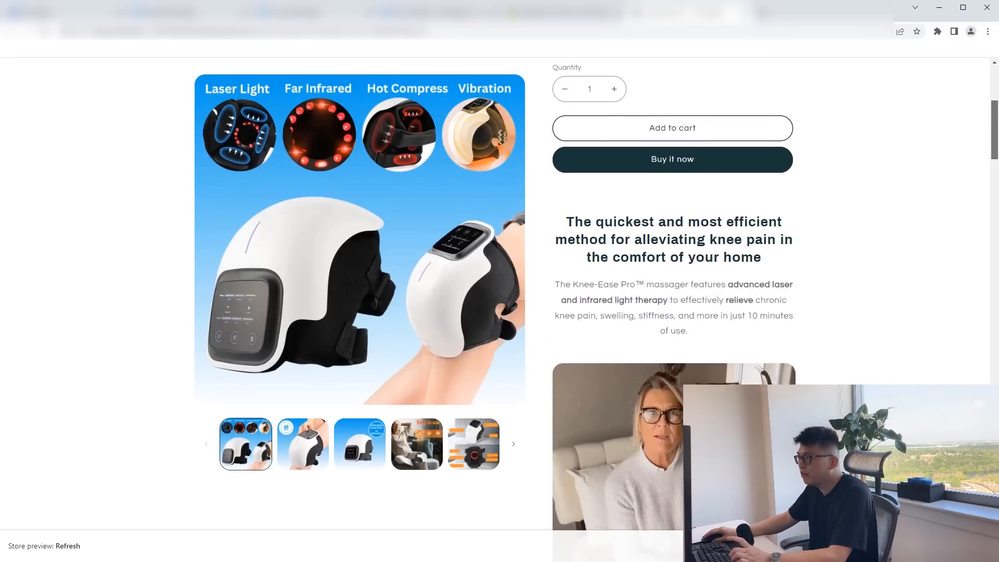
pyautogui.scroll(-10, 673, 310)
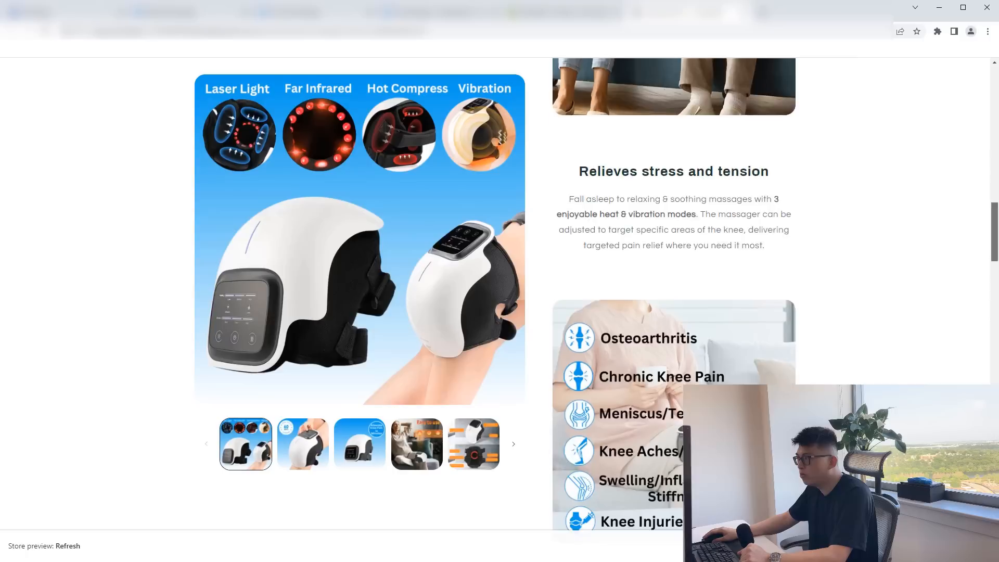
pyautogui.scroll(-9, 499, 309)
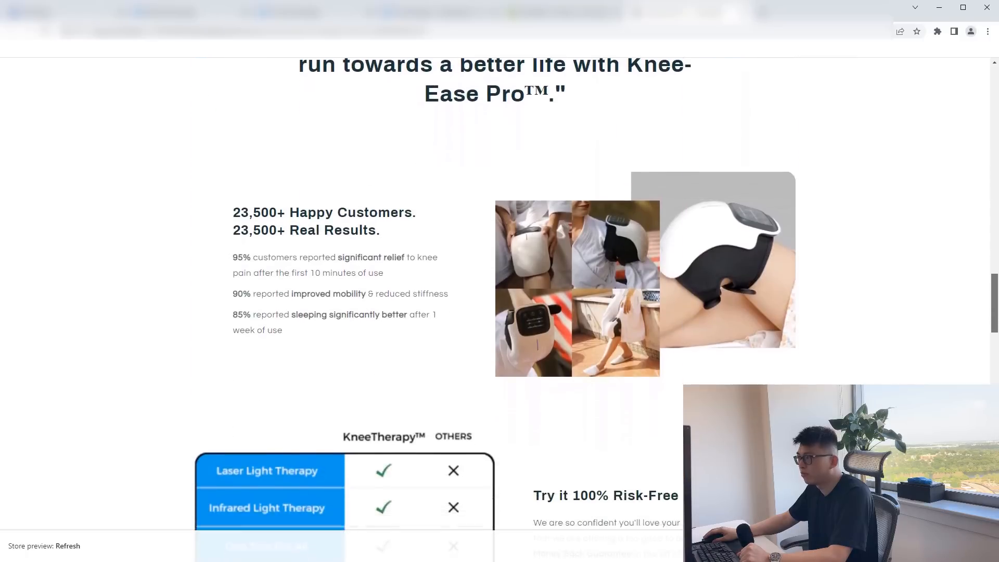
pyautogui.scroll(-12, 499, 291)
pyautogui.scroll(20, 499, 291)
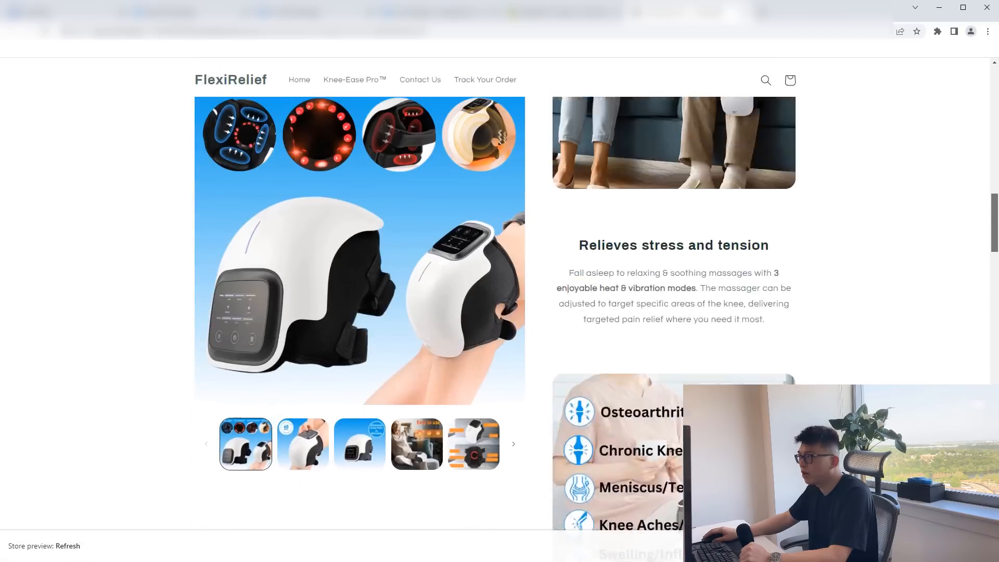
pyautogui.scroll(8, 499, 292)
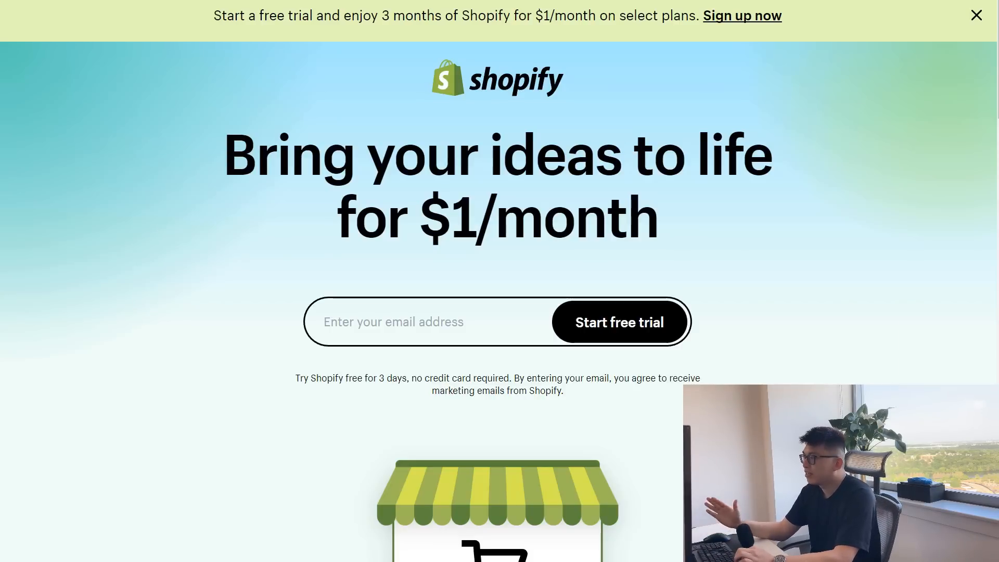
# Highlight the free-trial terms below the email field on the Shopify sign-up page.
pyautogui.tripleClick(498, 379)
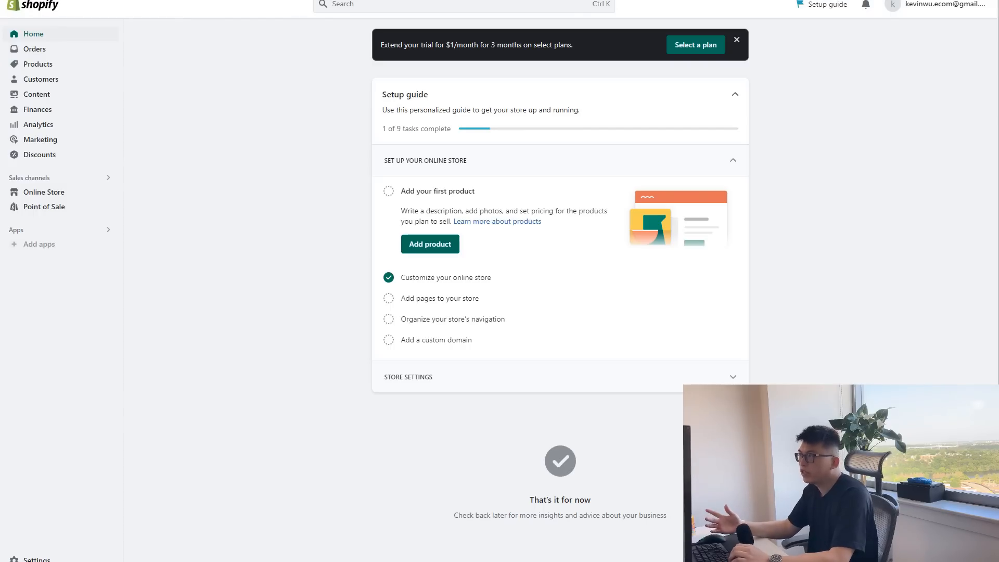
# Create a new product in the store and title it Knee Massager Pro.
pyautogui.click(38, 64)
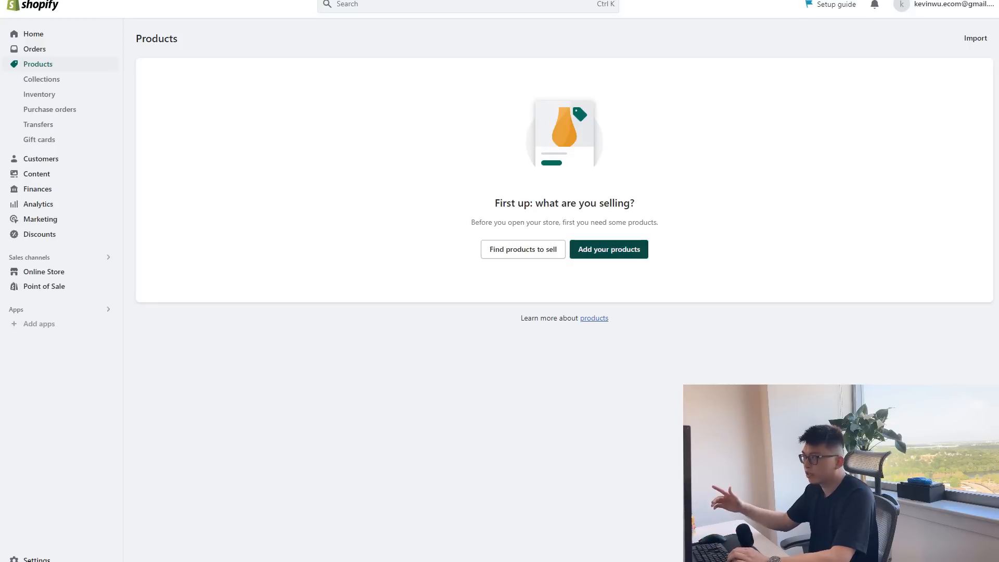
pyautogui.click(609, 249)
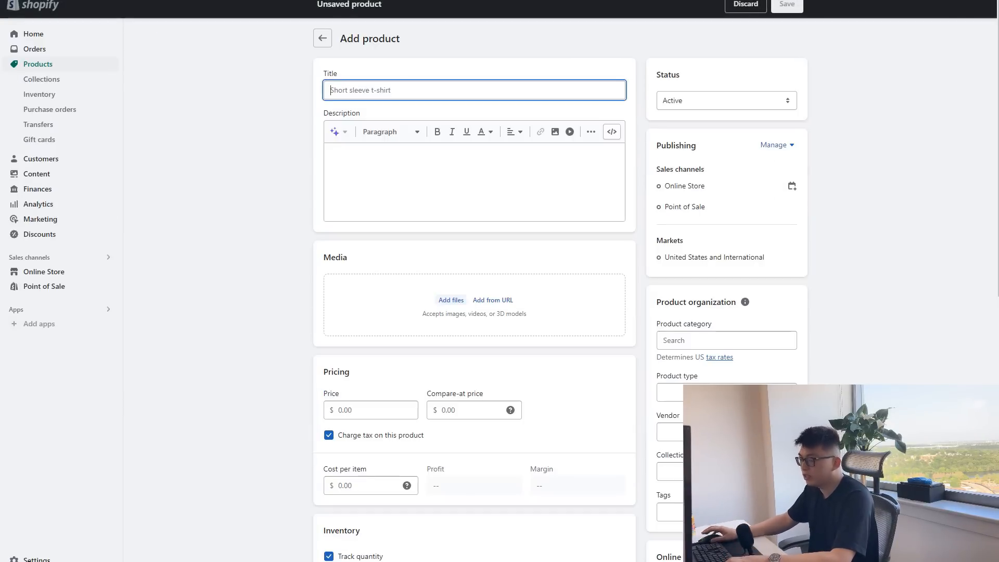
pyautogui.write('Kne')
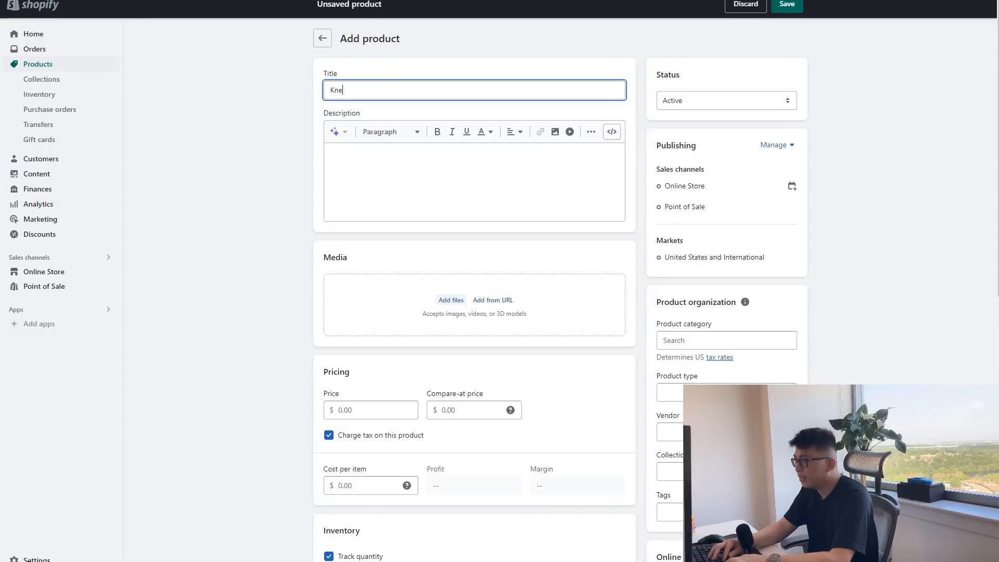
pyautogui.write('e Massager Pro')
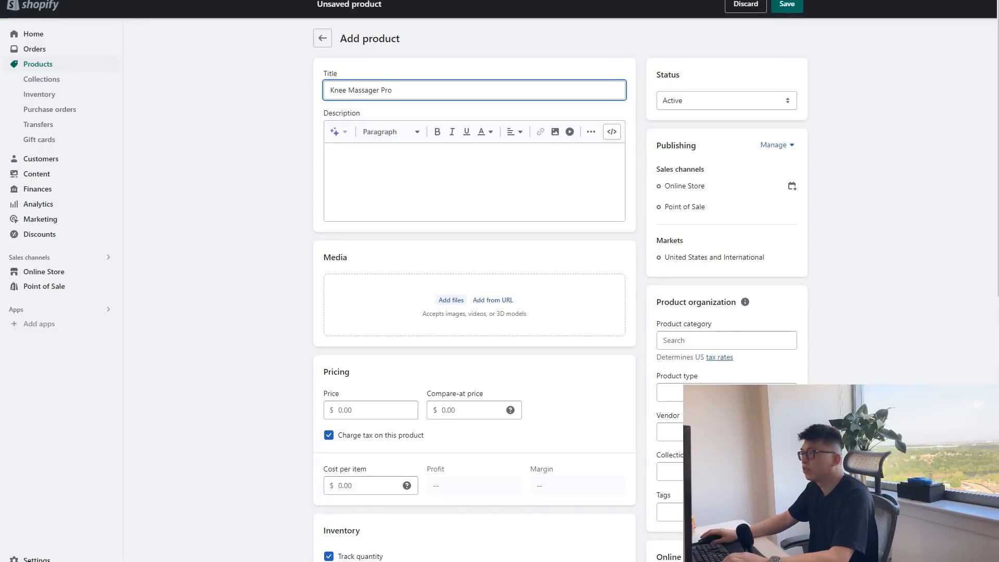
# Paste the copied headline and introductory paragraph about alleviating knee pain into the product description.
pyautogui.click(331, 153)
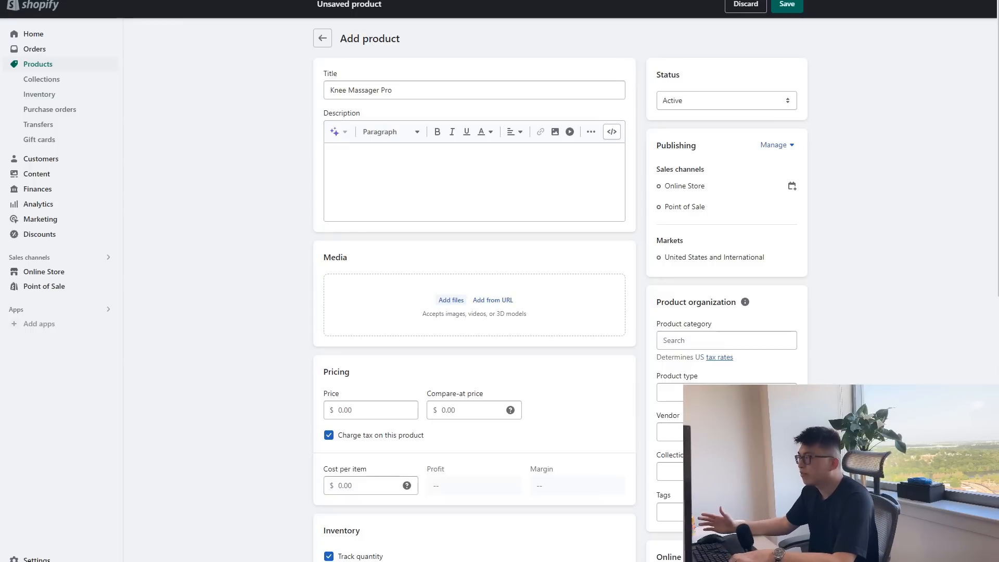
pyautogui.write('The quickest and most efficient method for alleviating knee pain in the comfort of your home The Knee-Ease Pro™ massager features advanced laser and infrared light therapy to effectively relieve chronic knee pain, swelling, stiffness, and more in just 10 minutes of use.')
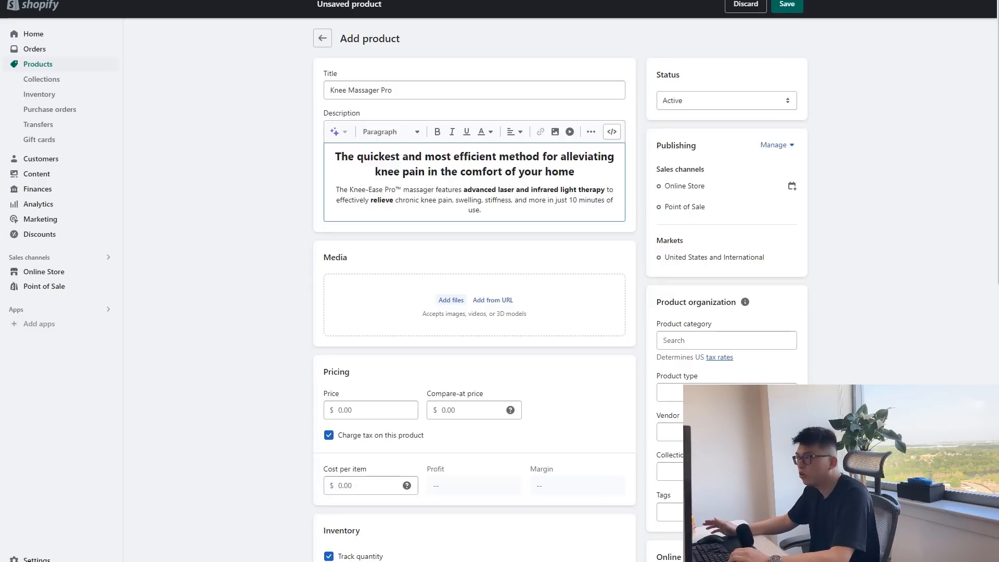
pyautogui.click(574, 171)
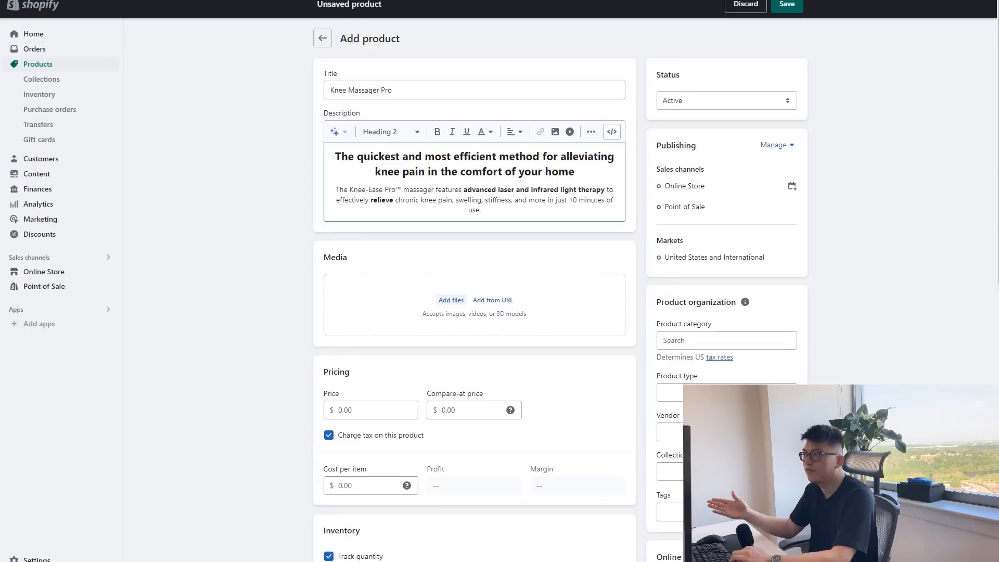
# Paste the image of the woman holding the knee massager on a new line below the description's introductory paragraph.
pyautogui.click(482, 210)
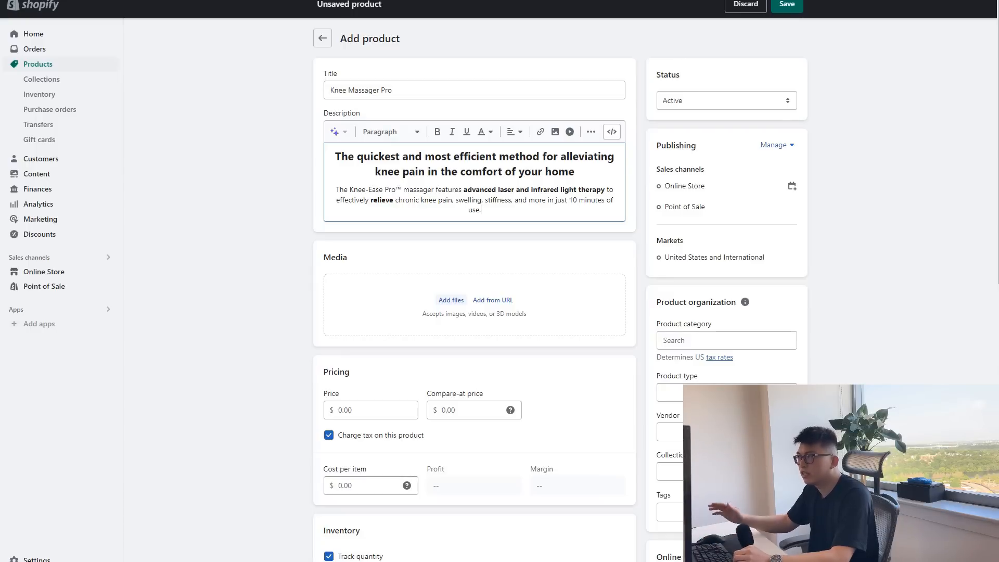
pyautogui.press('Return')
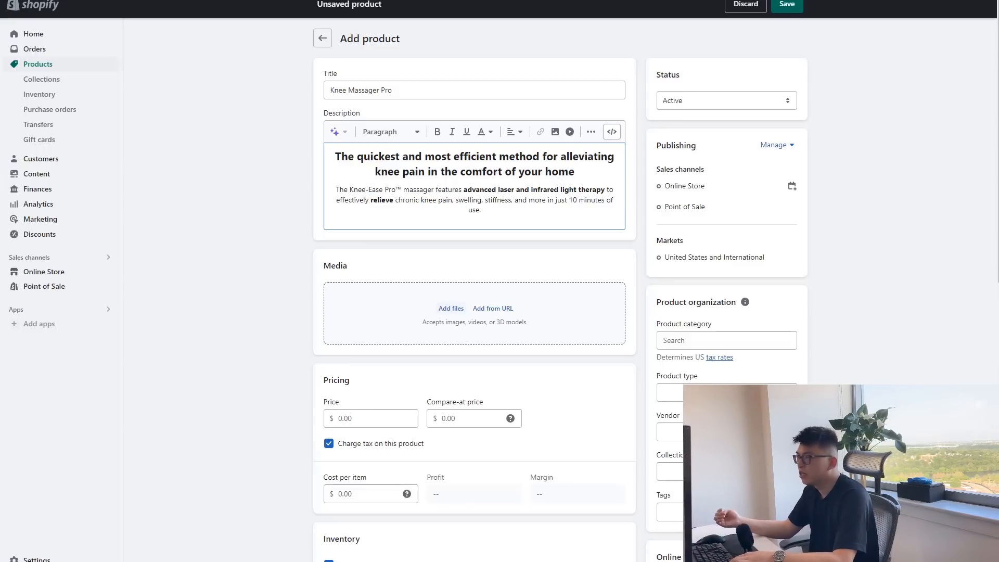
pyautogui.hotkey('ctrl', 'v')
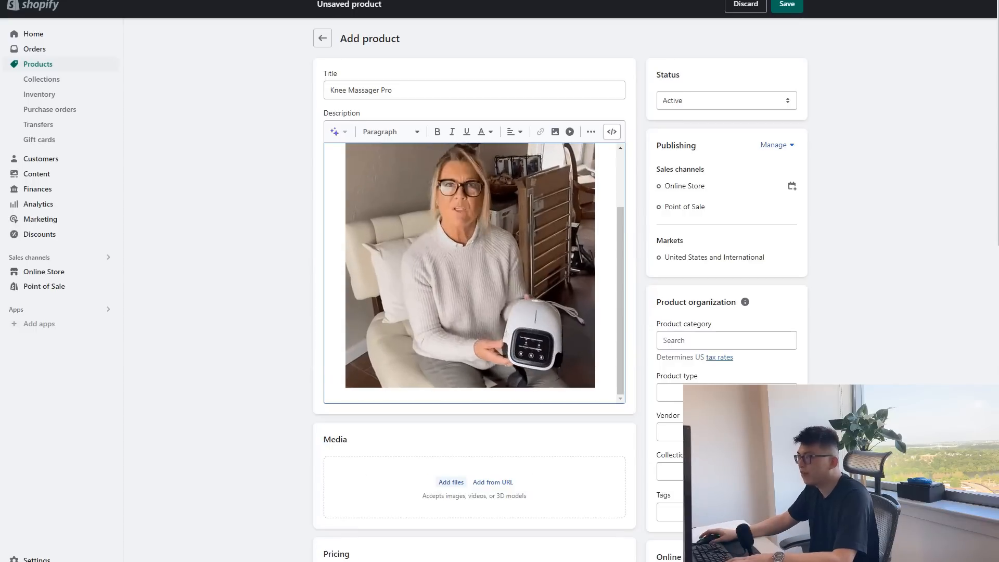
# Paste the italic heading "Convenient and easy to use" and its paragraph about relaxing tight muscles below the description's woman image.
pyautogui.scroll(-1, 474, 313)
pyautogui.scroll(4, 474, 223)
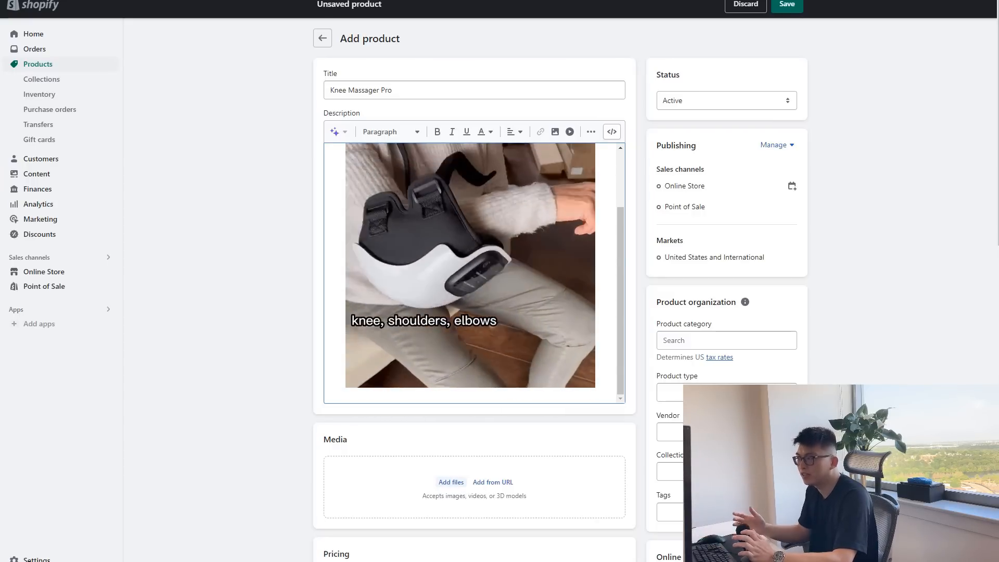
pyautogui.press('Return')
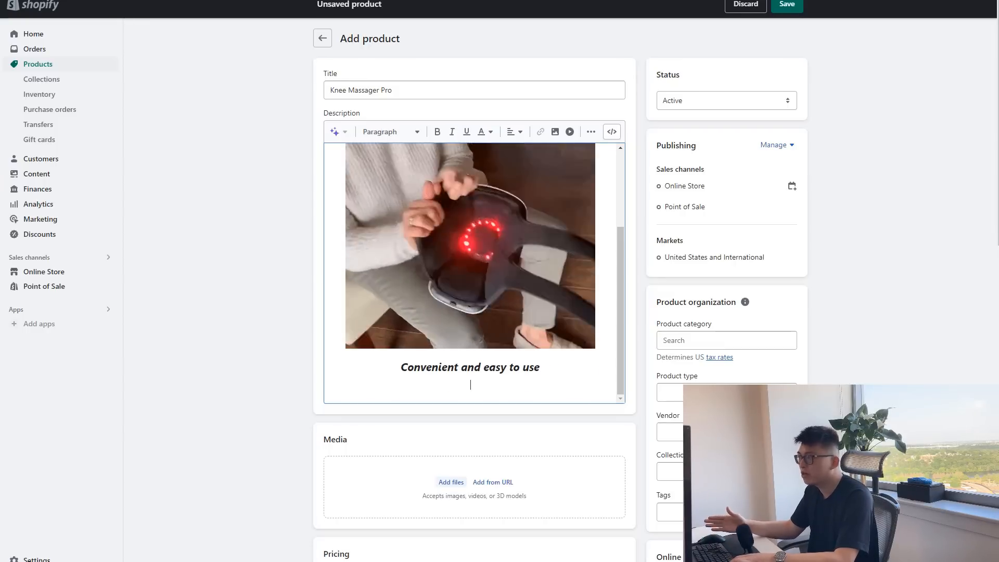
pyautogui.write('Our superior heating knee massager relaxes tight muscles, improves blood flow, & promotes long-term healing to support a more active & healthy lifestyle. Enjoy pain relief in the comfort of your own home, without having to travel to a doctor or therapist.')
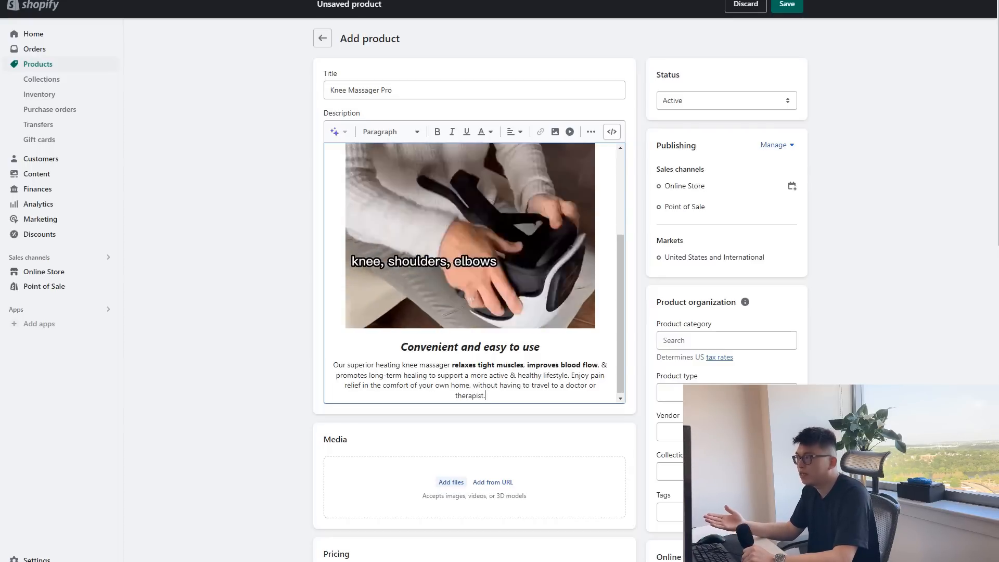
# Paste the image of the couple relaxing on a sofa with knee massagers on a new line below the muscle-relaxing paragraph.
pyautogui.press('Return')
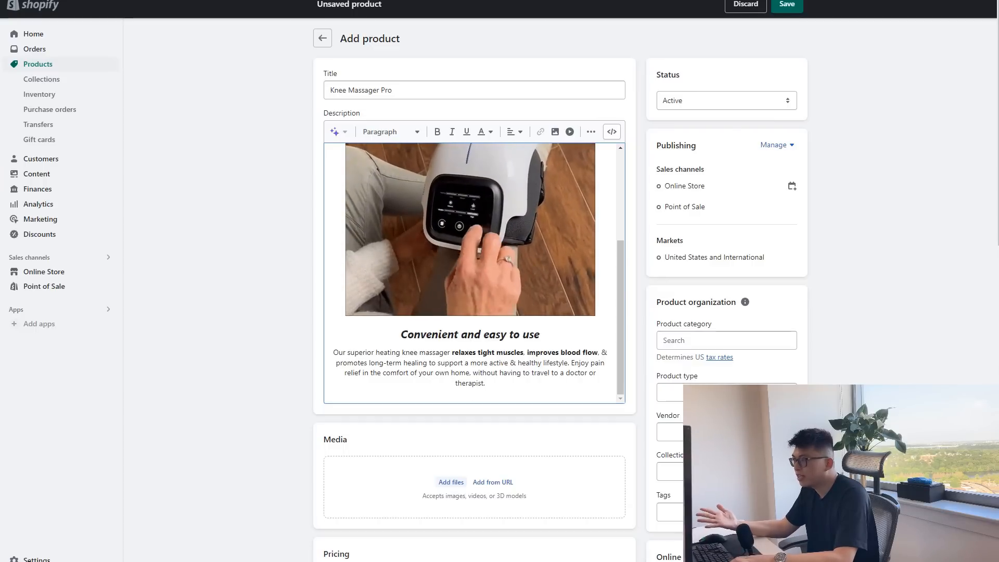
pyautogui.hotkey('ctrl', 'v')
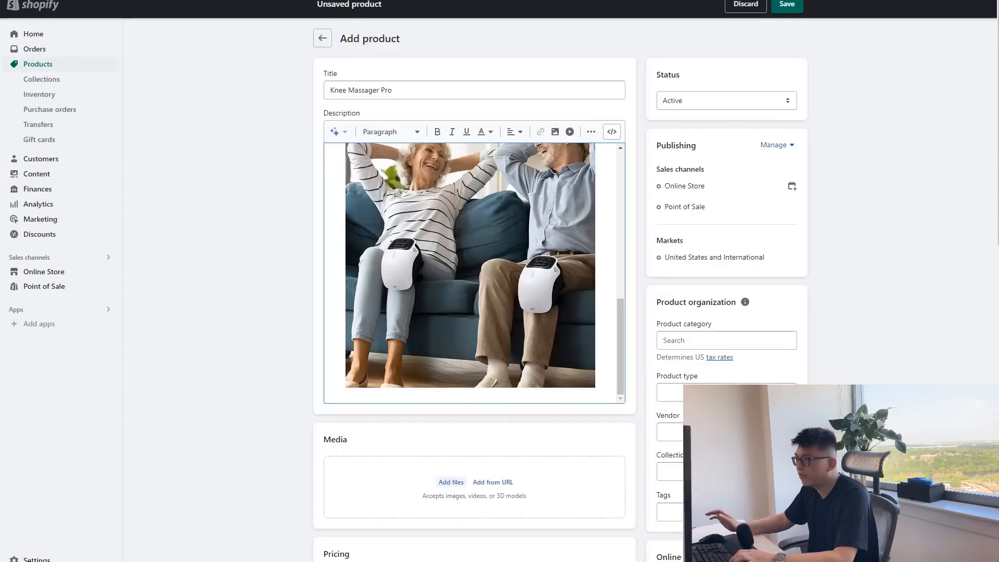
pyautogui.scroll(1, 470, 273)
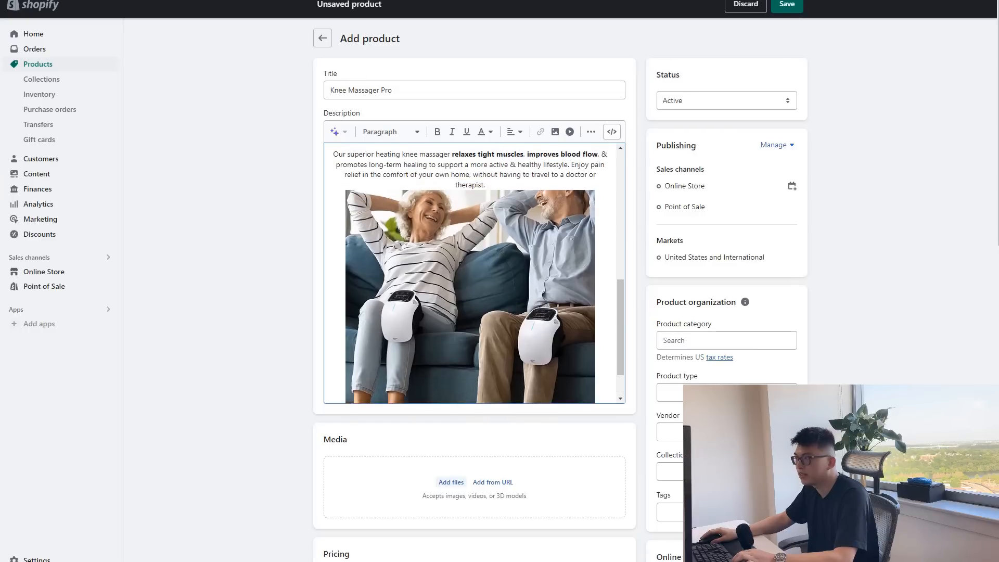
pyautogui.scroll(1, 471, 273)
pyautogui.scroll(-1, 470, 273)
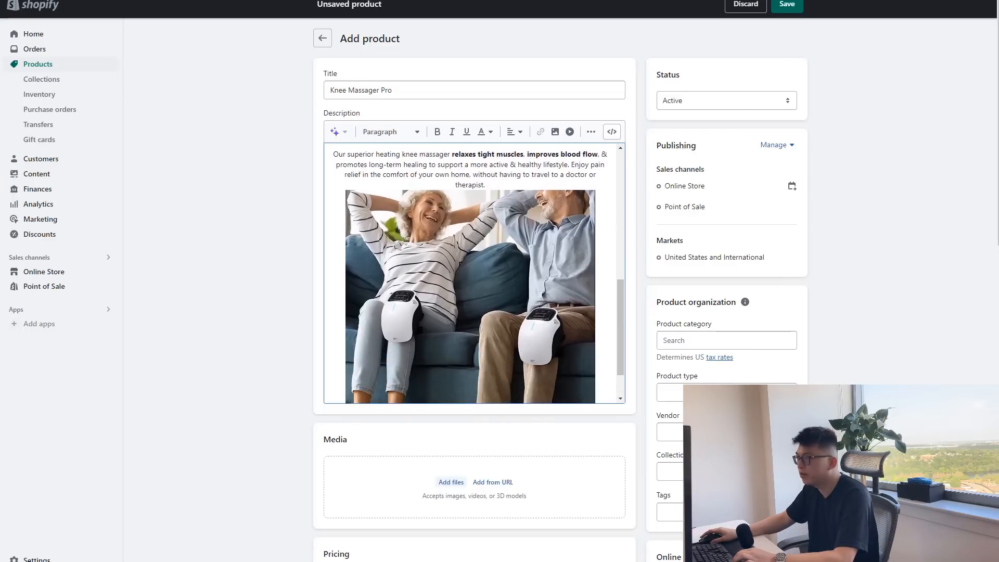
pyautogui.scroll(-2, 470, 273)
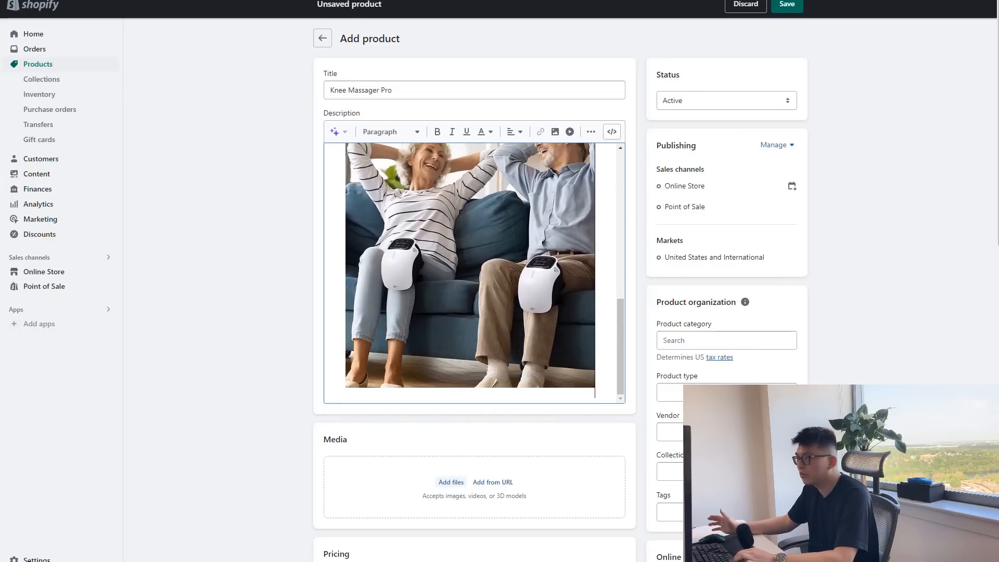
# Paste the heading "Relieves stress and tension" and its paragraph about 3 enjoyable heat & vibration modes below the couple image.
pyautogui.press('Return')
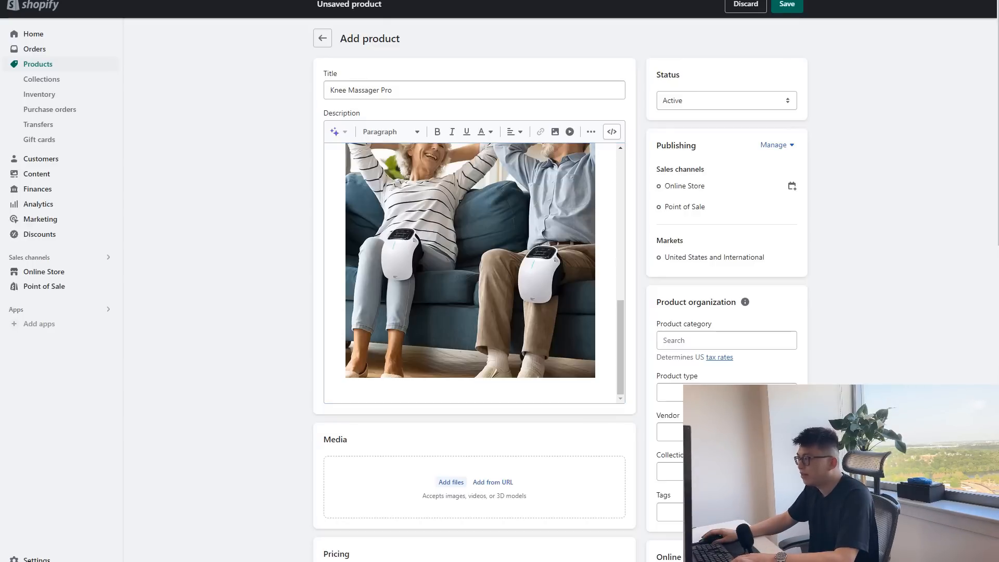
pyautogui.write('Relieves stress and tension')
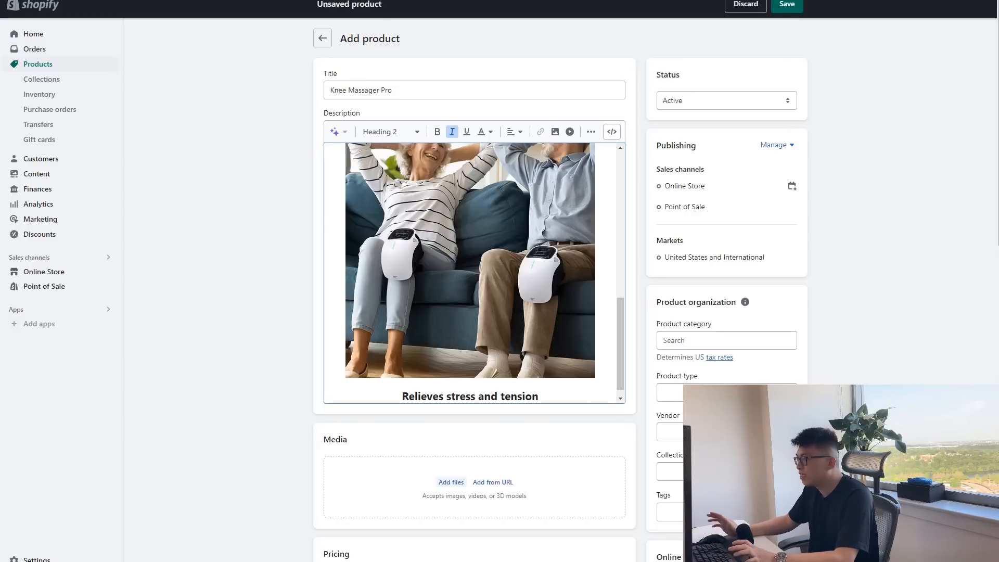
pyautogui.press('Return')
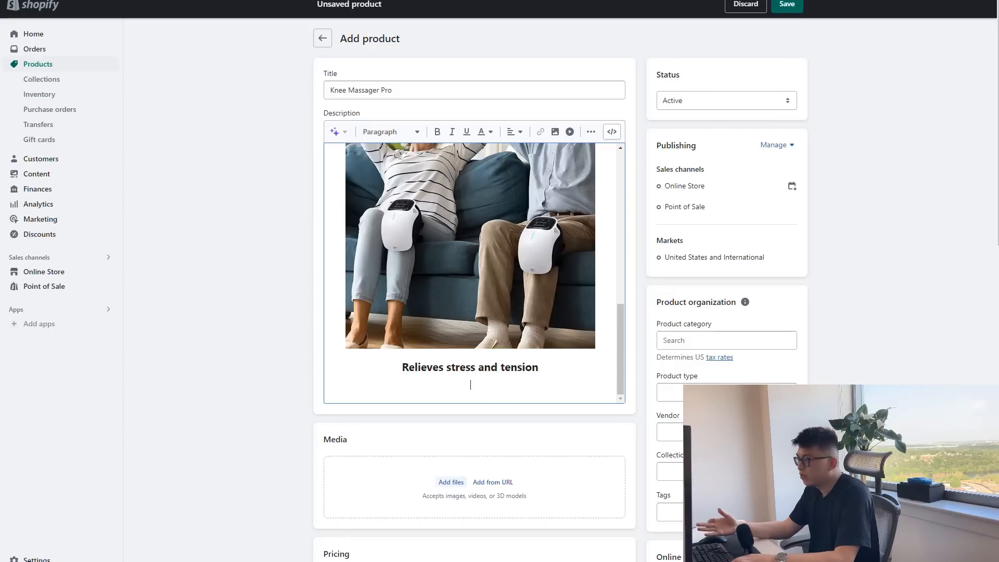
pyautogui.write('Fall asleep to relaxing & soothing massages with 3 enjoyable heat & vibration modes. The massager can be adjusted to target specific areas of the knee, delivering targeted pain relief where you need it most.')
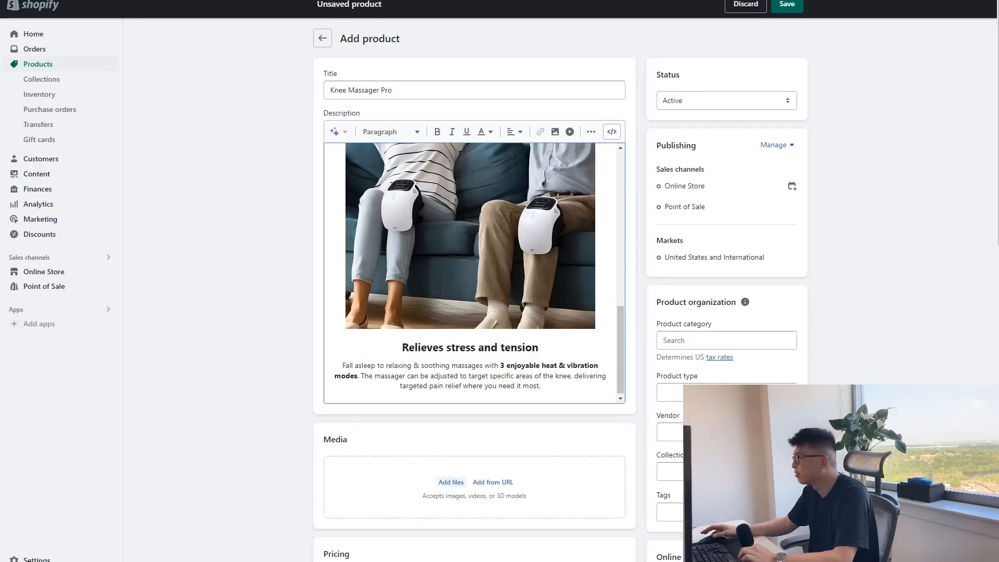
# Paste the image listing knee conditions, from Osteoarthritis to Knee Injuries/Recovery, below the heat and vibration modes paragraph.
pyautogui.hotkey('ctrl', 'v')
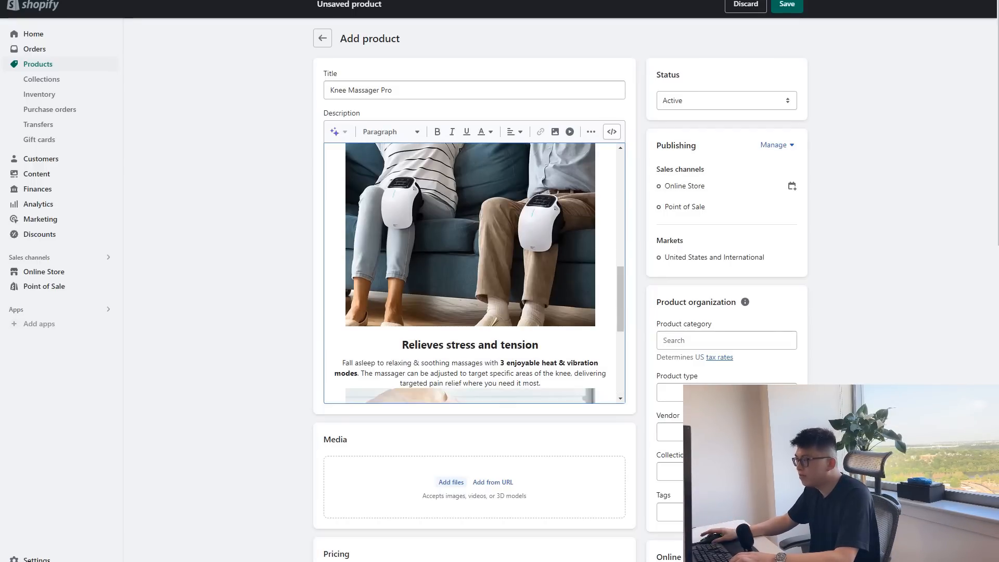
pyautogui.scroll(-5, 470, 273)
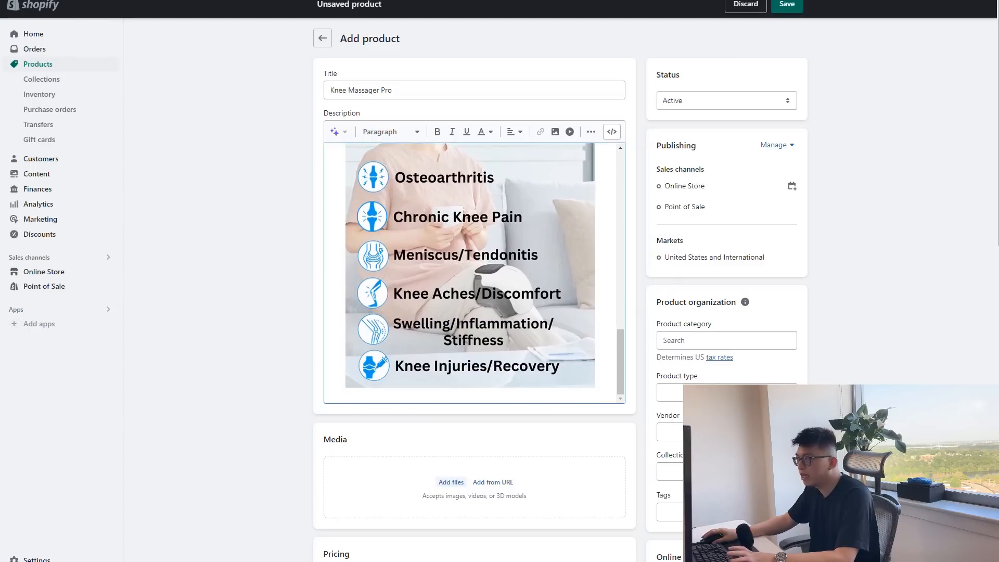
pyautogui.click(470, 273)
pyautogui.click(604, 364)
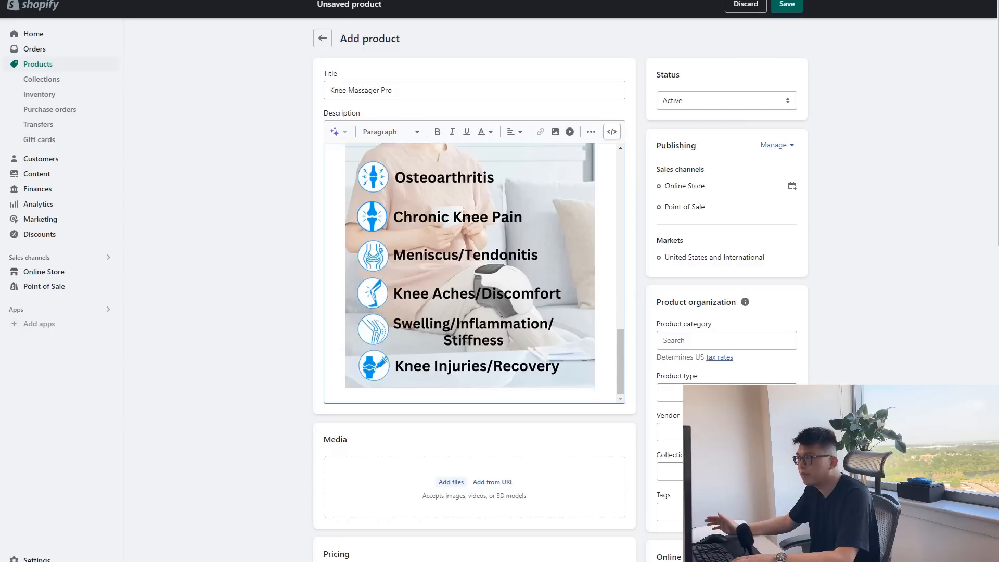
pyautogui.scroll(2, 470, 273)
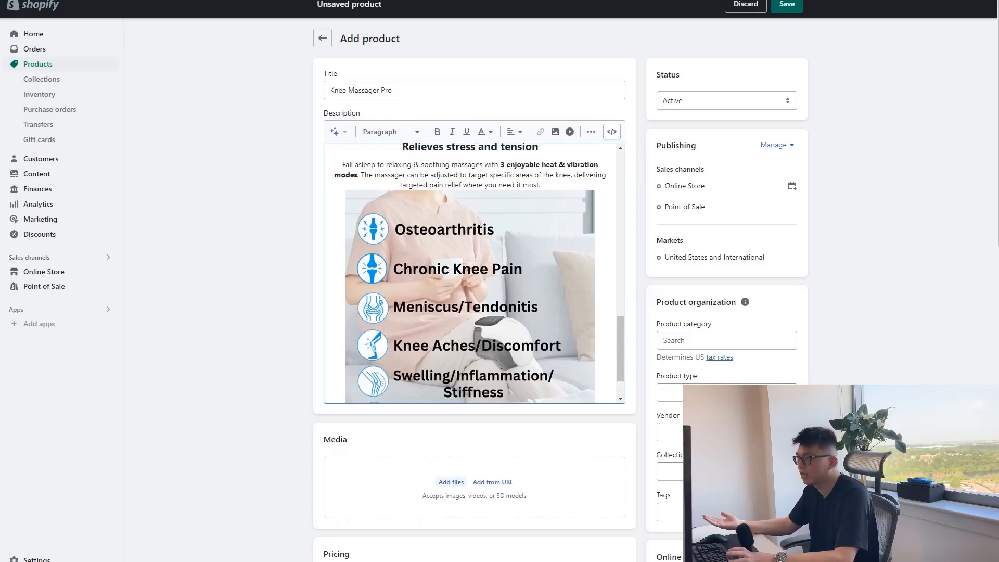
# Add the six product images to the media, ordering the four-feature image first, the blue pain-relief image second and the "Easy to use" image third.
pyautogui.scroll(-5, 474, 274)
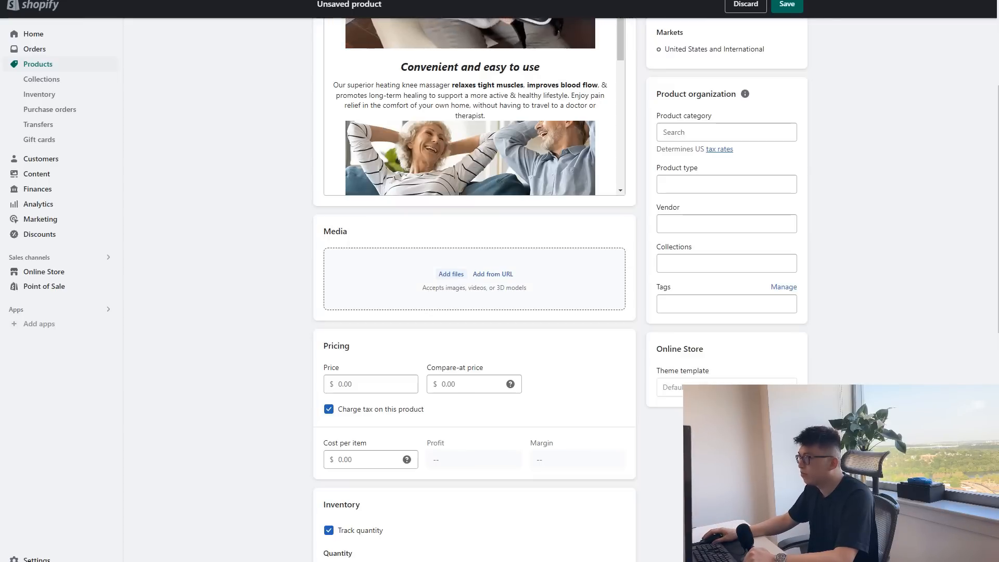
pyautogui.moveTo(476, 271); pyautogui.dragTo(468, 266)
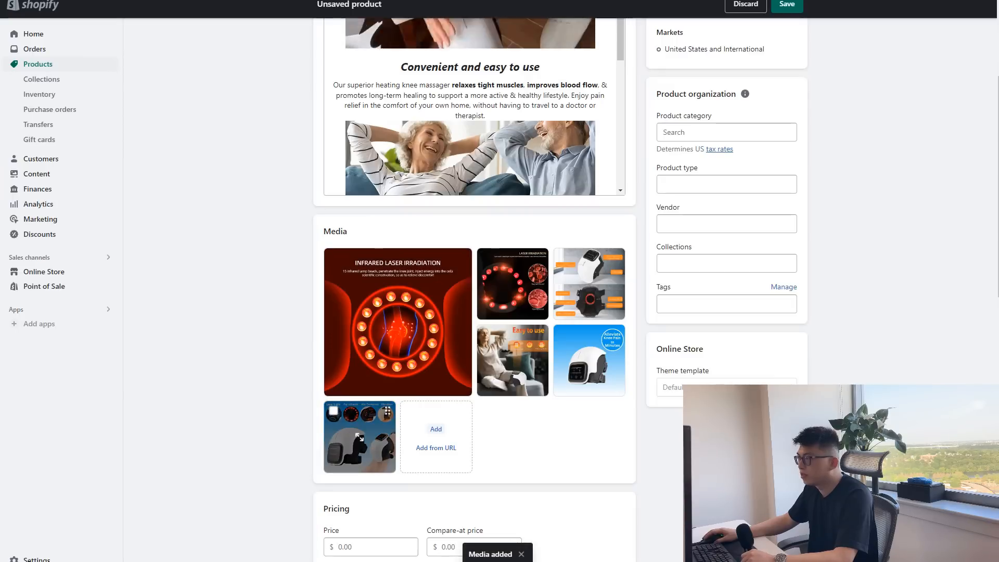
pyautogui.moveTo(359, 437); pyautogui.dragTo(398, 323)
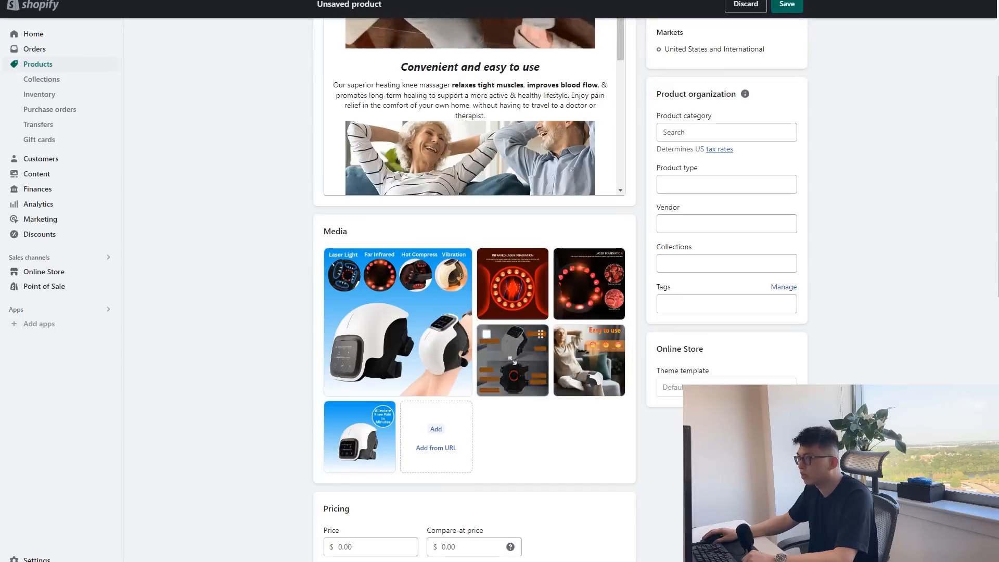
pyautogui.moveTo(359, 437); pyautogui.dragTo(508, 291)
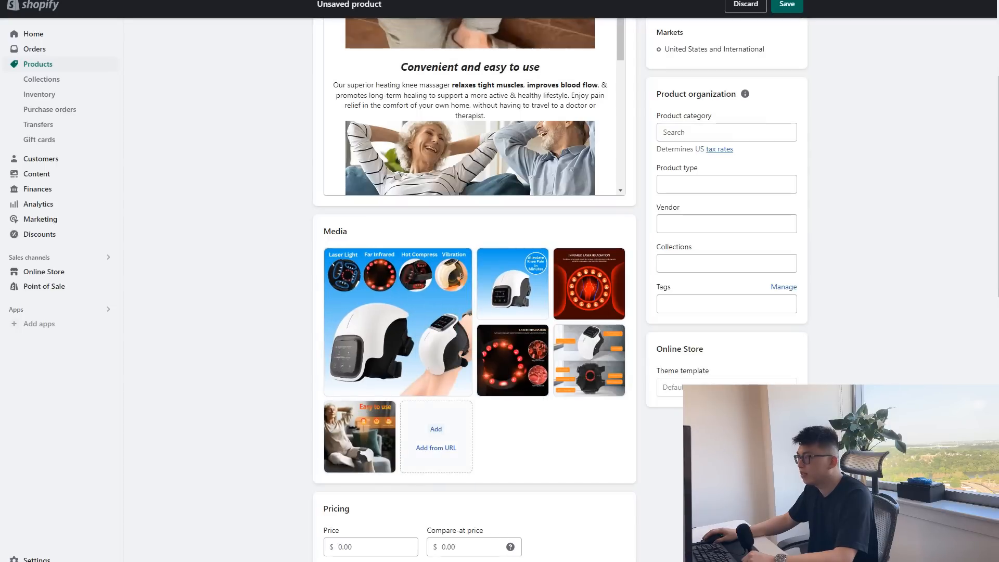
pyautogui.moveTo(359, 437); pyautogui.dragTo(589, 284)
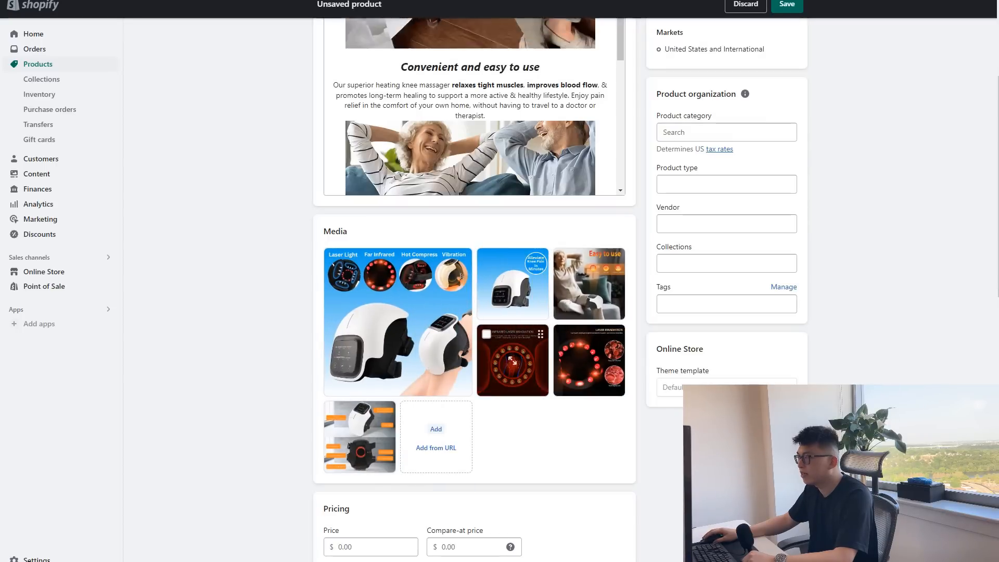
# Add a variant option to the product and name it Quanity.
pyautogui.scroll(-7, 474, 289)
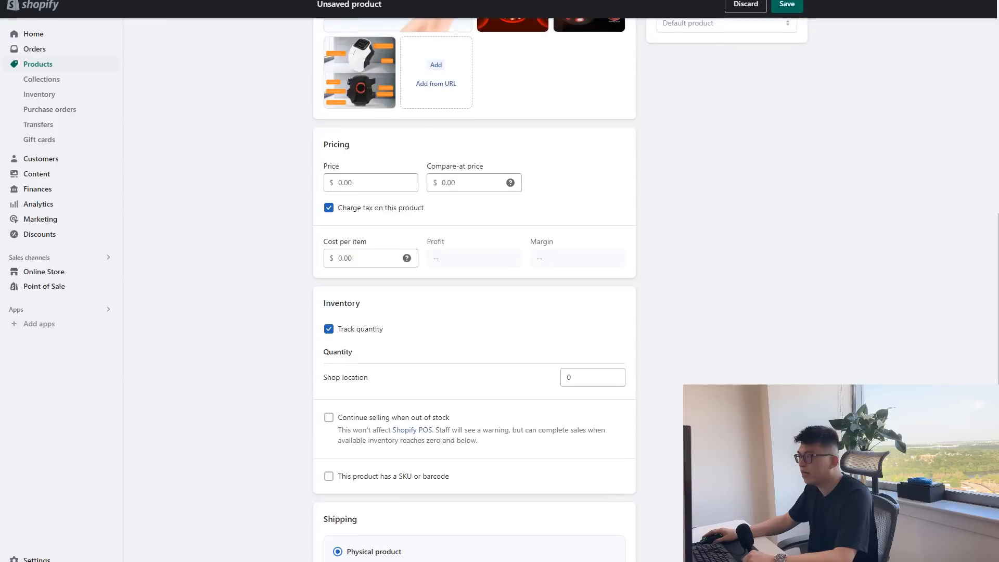
pyautogui.scroll(-7, 474, 290)
pyautogui.scroll(5, 475, 289)
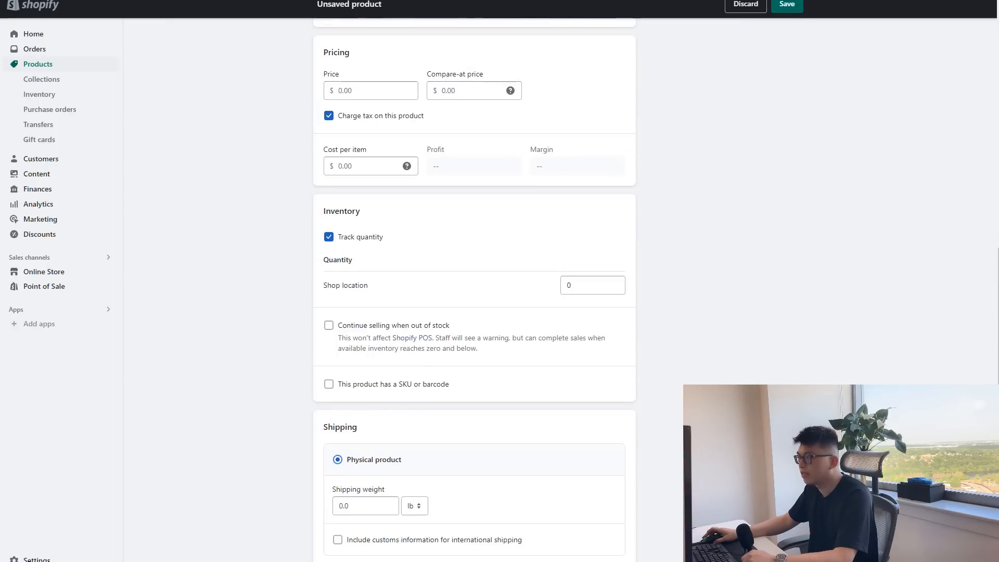
pyautogui.scroll(-5, 475, 289)
pyautogui.click(392, 403)
pyautogui.scroll(-2, 474, 344)
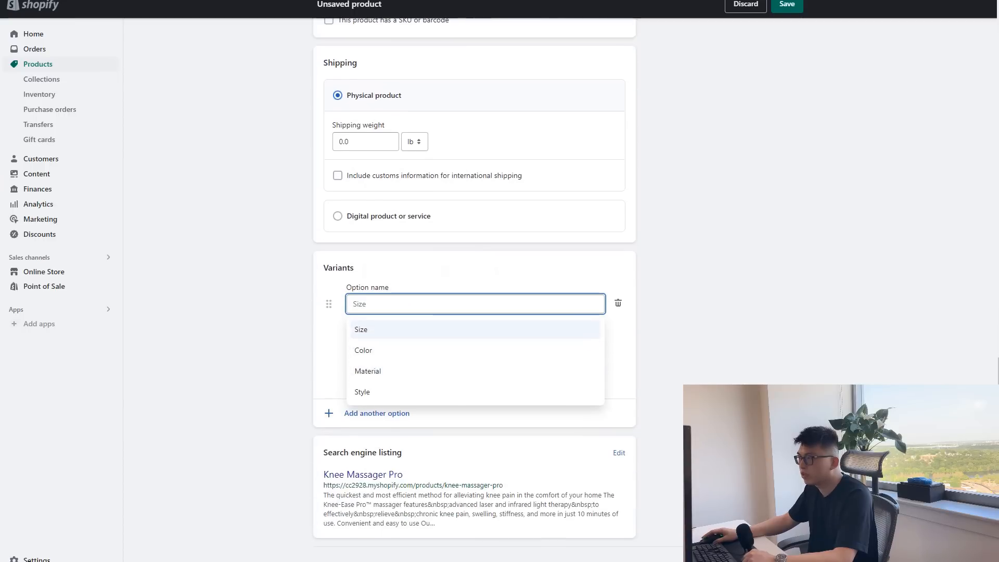
pyautogui.click(445, 271)
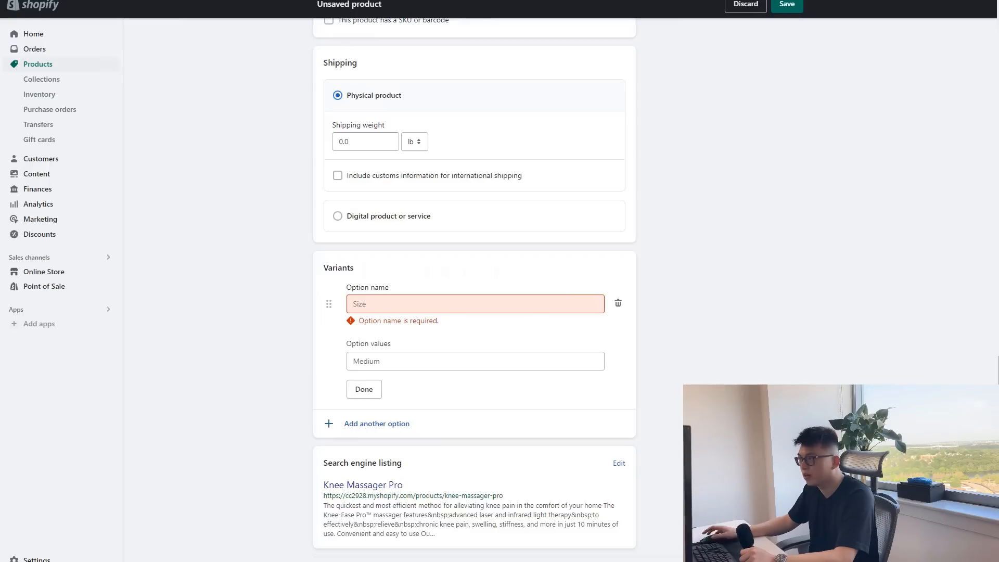
pyautogui.click(474, 304)
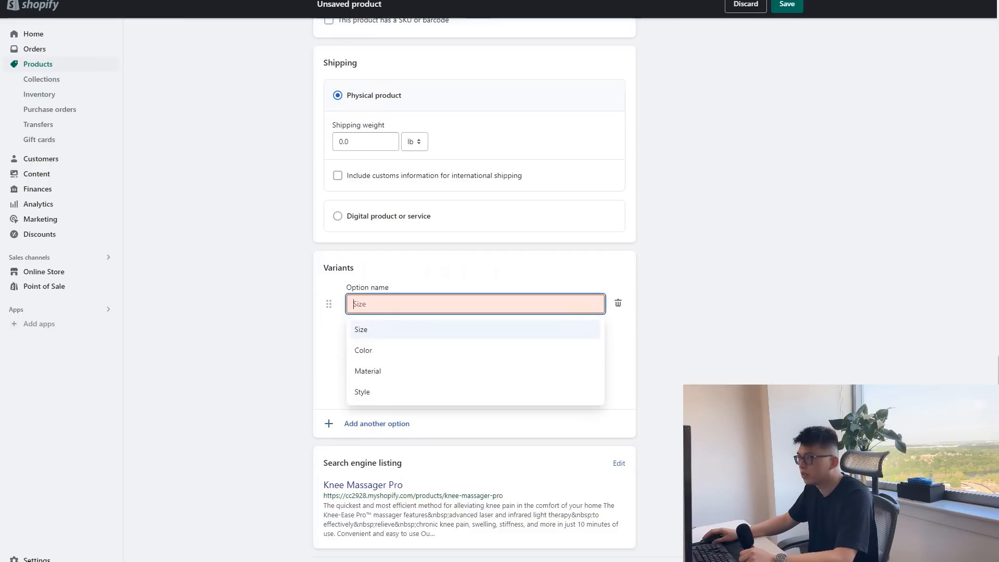
pyautogui.write('Quanity')
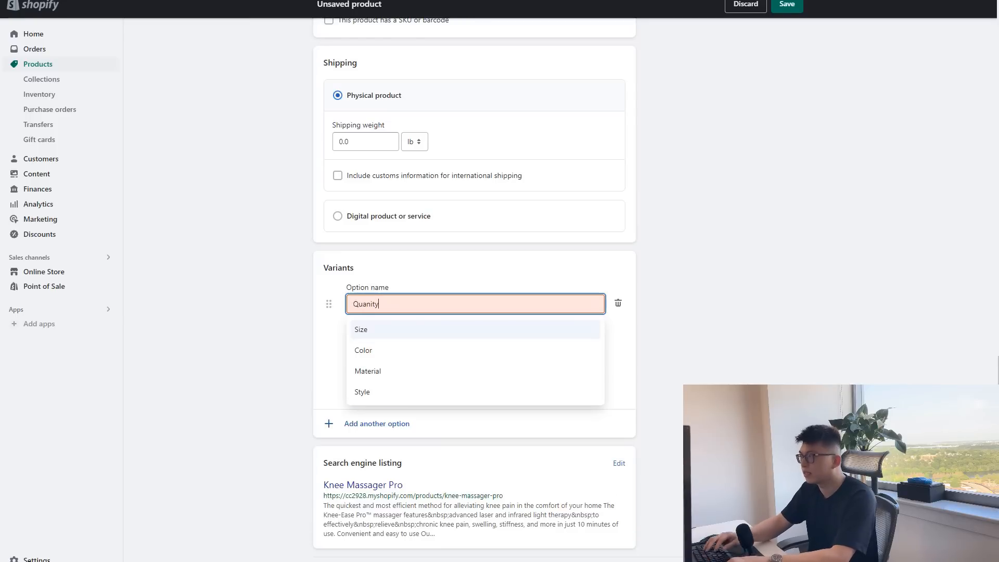
pyautogui.click(620, 354)
# Enter "One (50% OFF)" as the first value of the Quanity option.
pyautogui.click(474, 351)
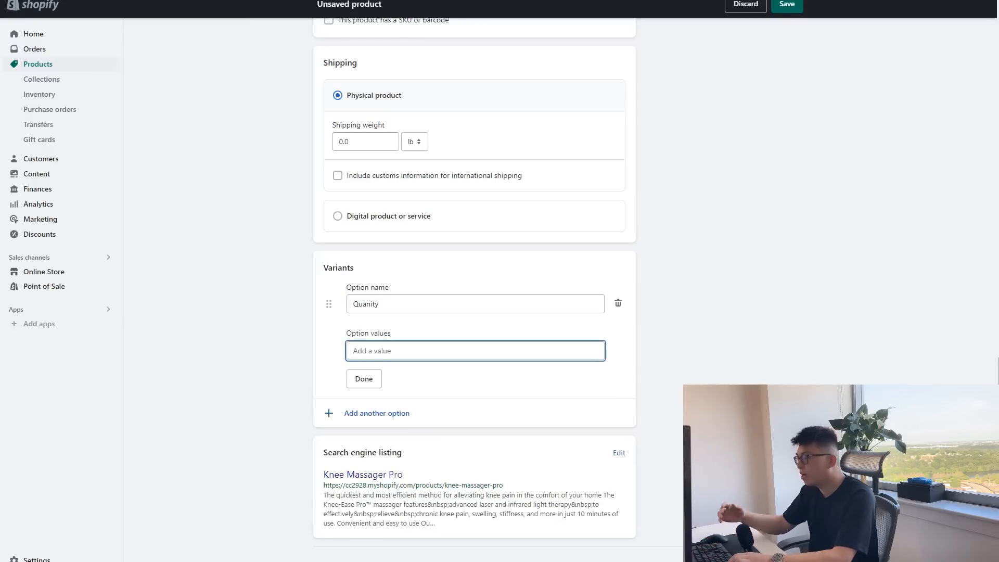
pyautogui.write('One')
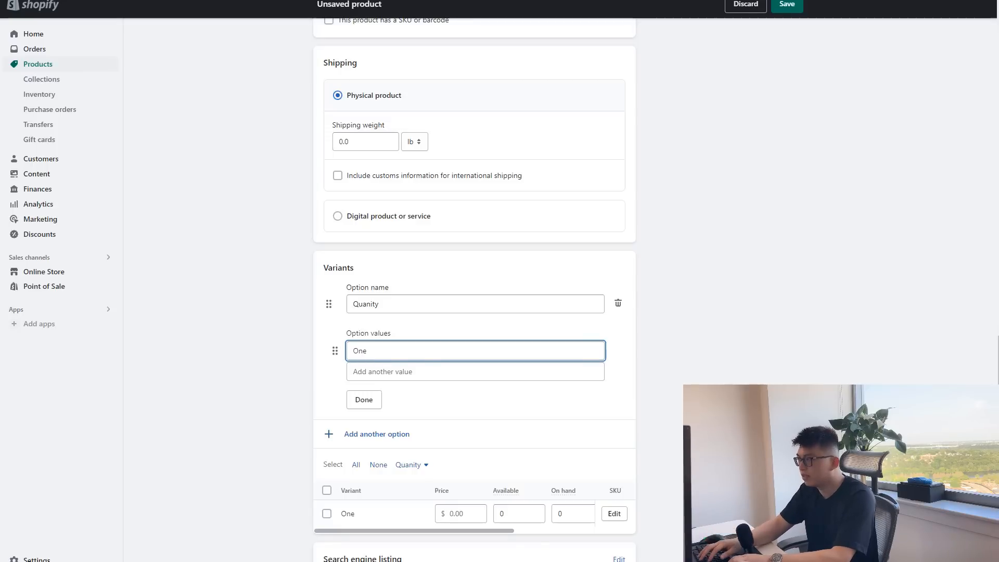
pyautogui.write(' (50%')
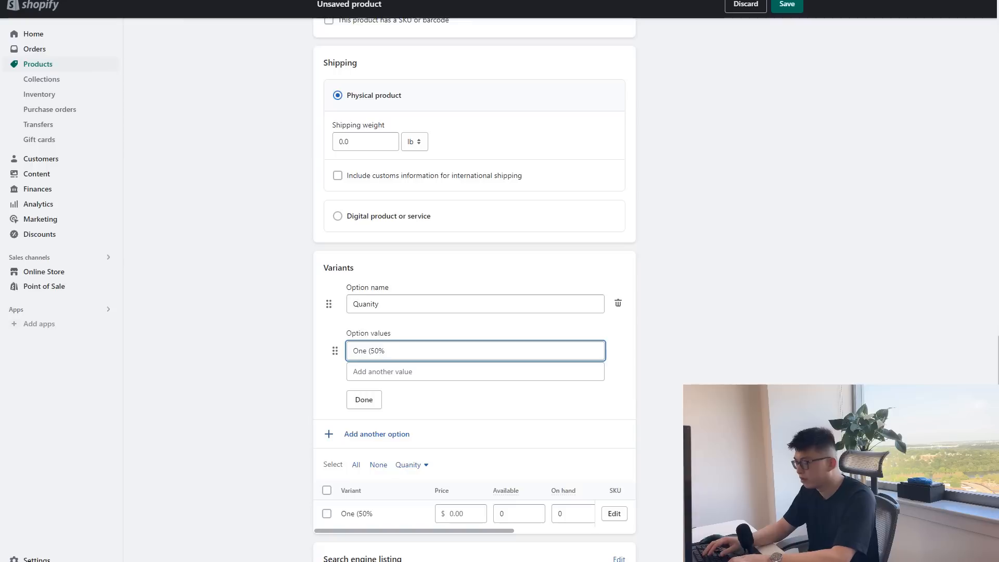
pyautogui.write(' OFF)')
pyautogui.press('Tab')
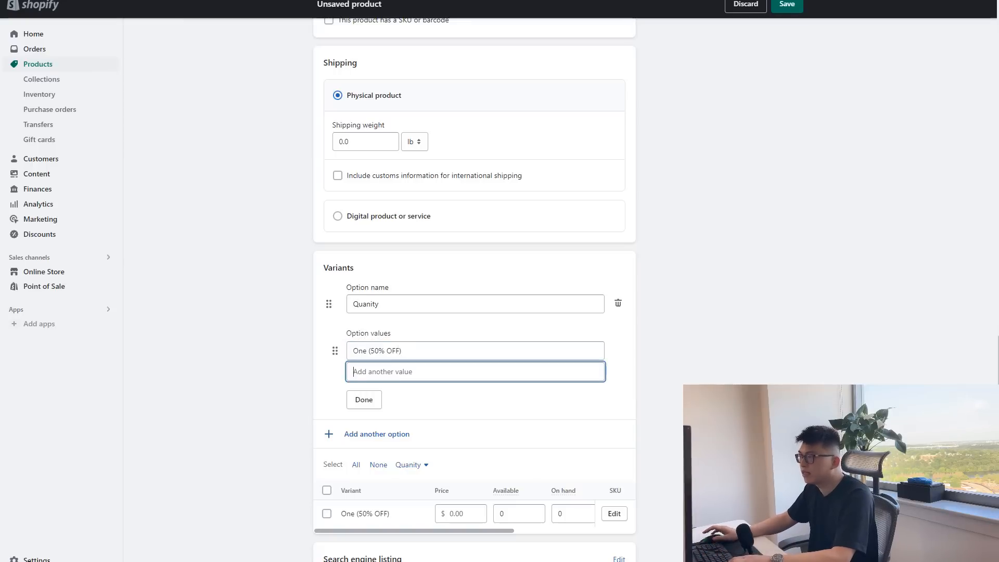
# Enter "Two (Extra 15%) - Most Popular" as the second value of the Quanity option.
pyautogui.write('Two')
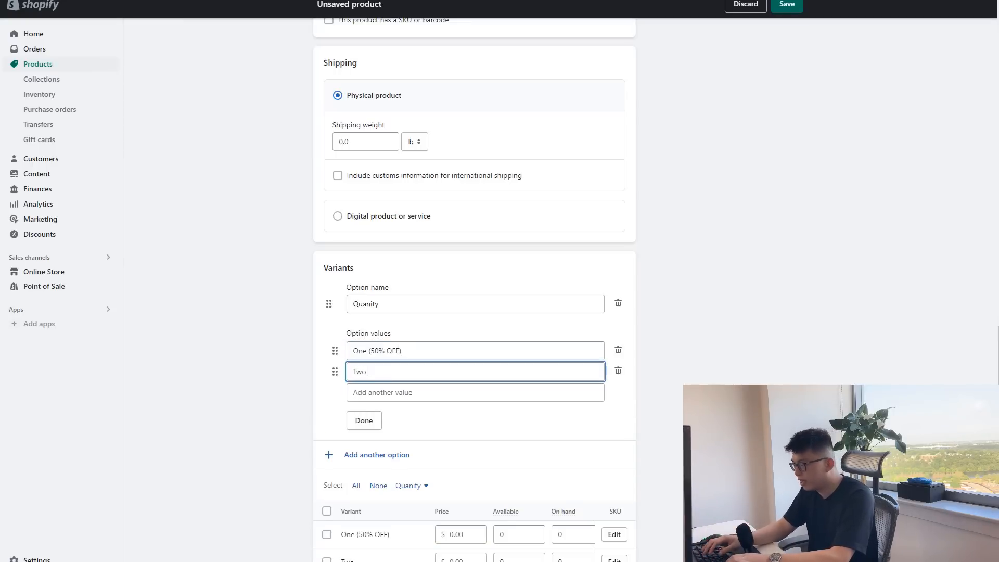
pyautogui.write(' (Extra ')
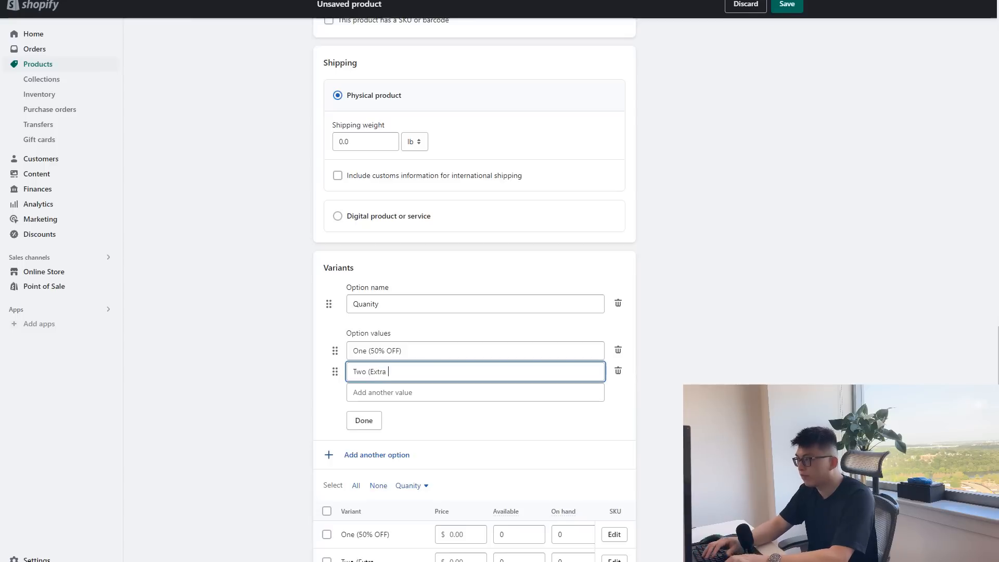
pyautogui.write('15%) ')
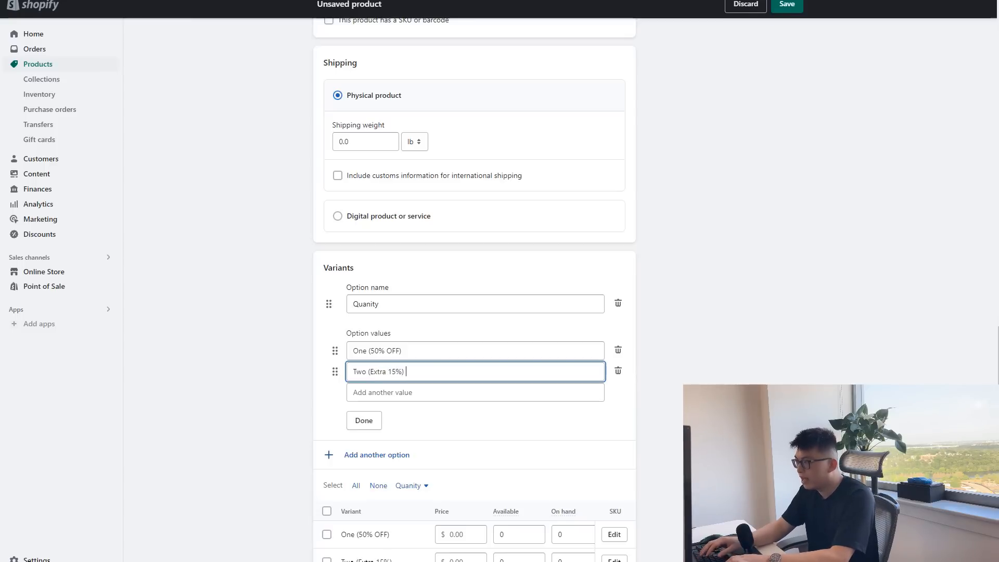
pyautogui.write('- Most Popular')
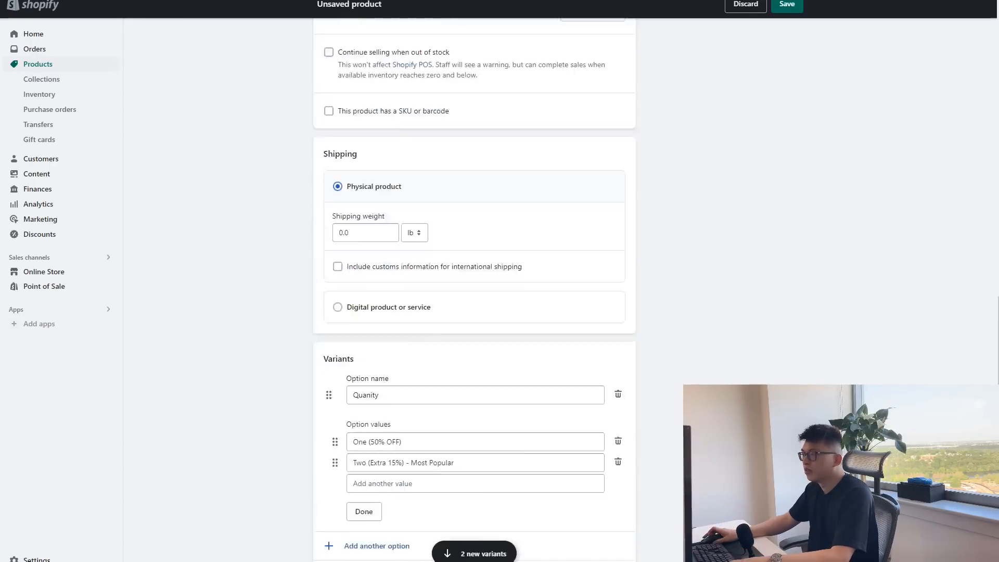
pyautogui.scroll(-5, 474, 394)
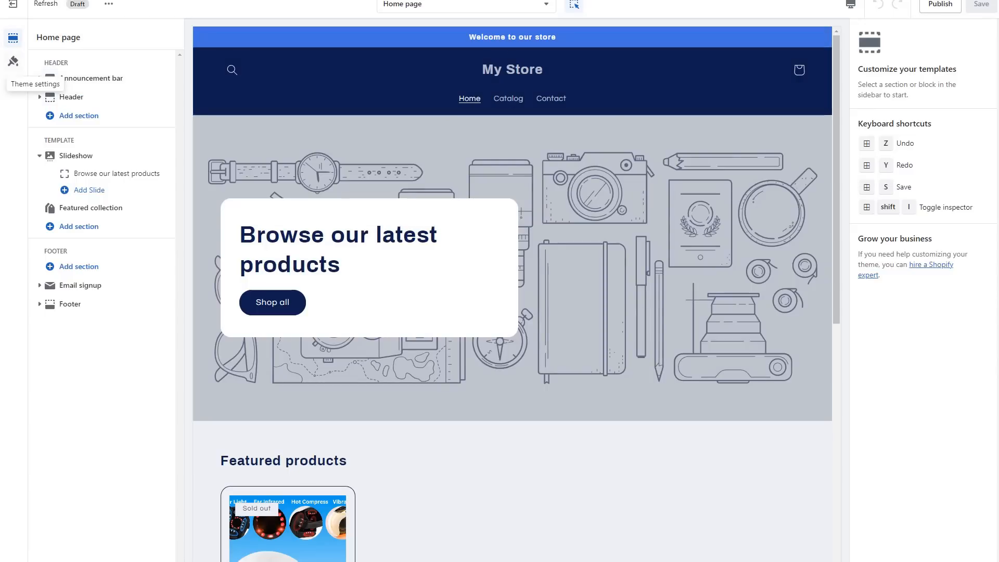
# Open the color options in the theme settings and look over the home page preview.
pyautogui.click(13, 61)
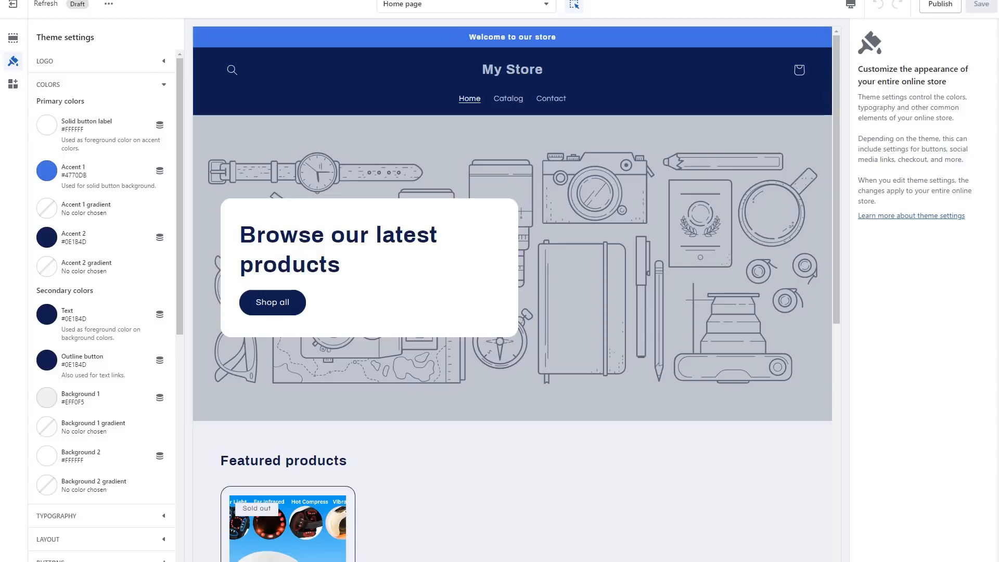
pyautogui.scroll(-4, 512, 364)
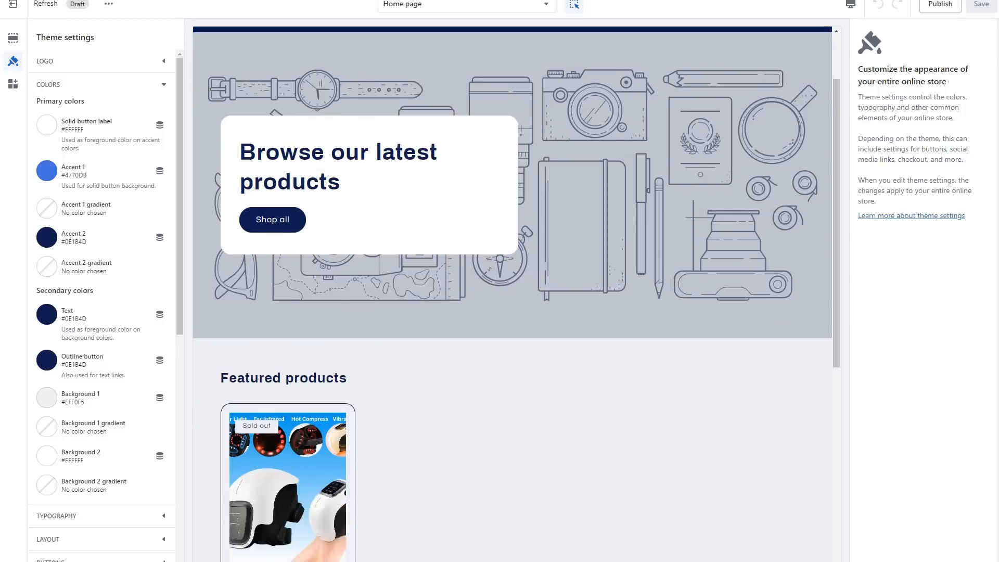
pyautogui.scroll(4, 512, 364)
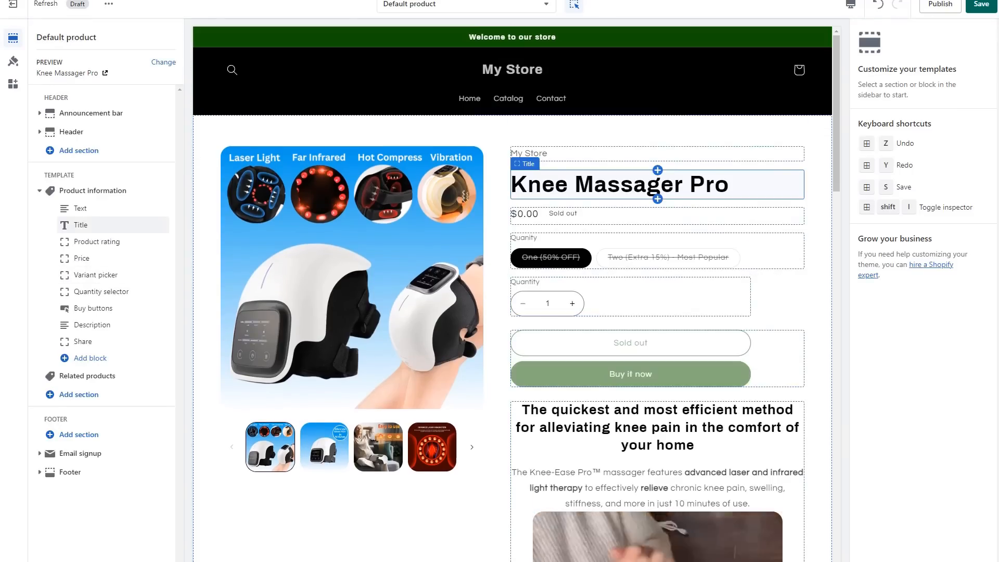
# Add three text blocks to the product information section, placed between the price and the variant picker.
pyautogui.click(90, 357)
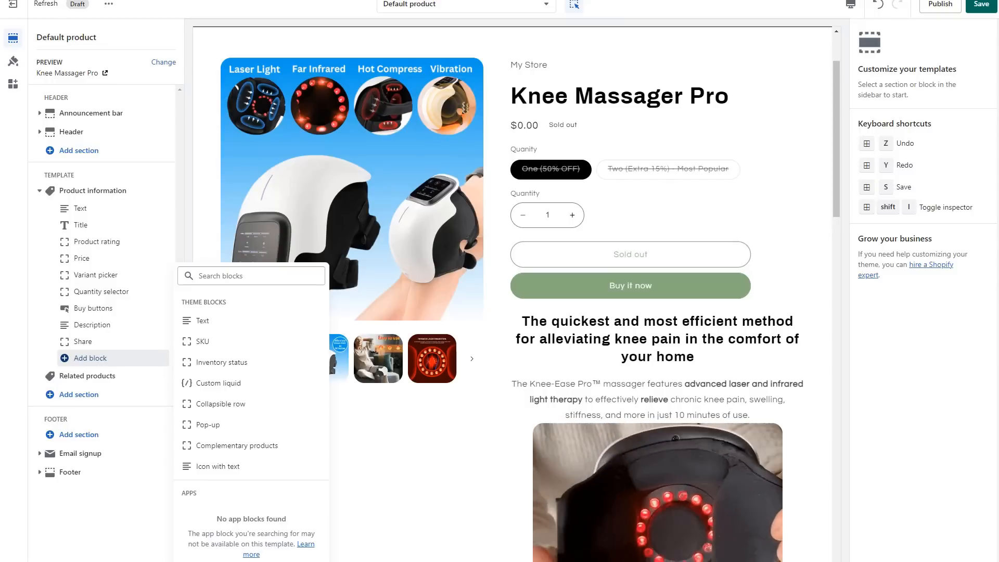
pyautogui.click(202, 320)
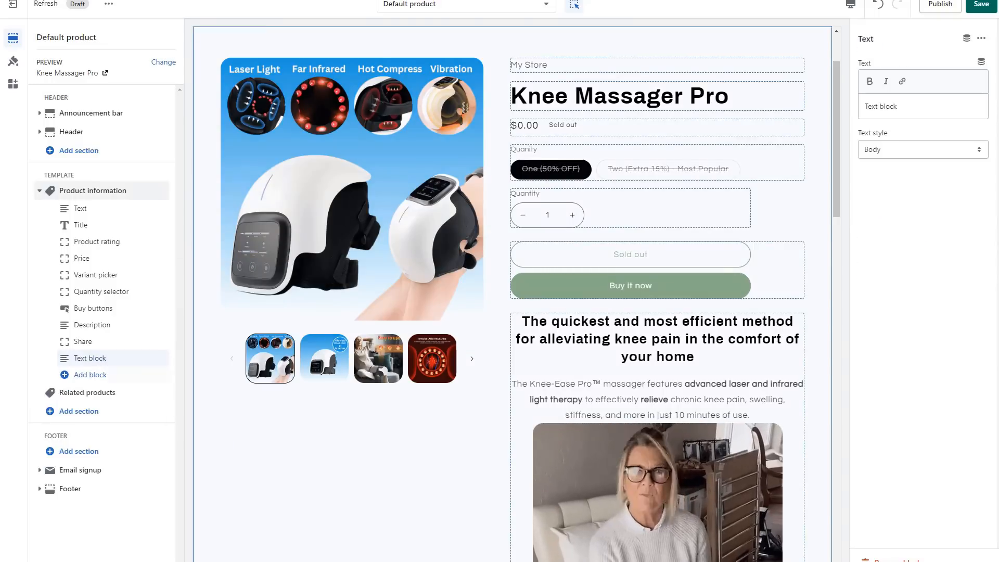
pyautogui.moveTo(161, 359); pyautogui.dragTo(161, 258)
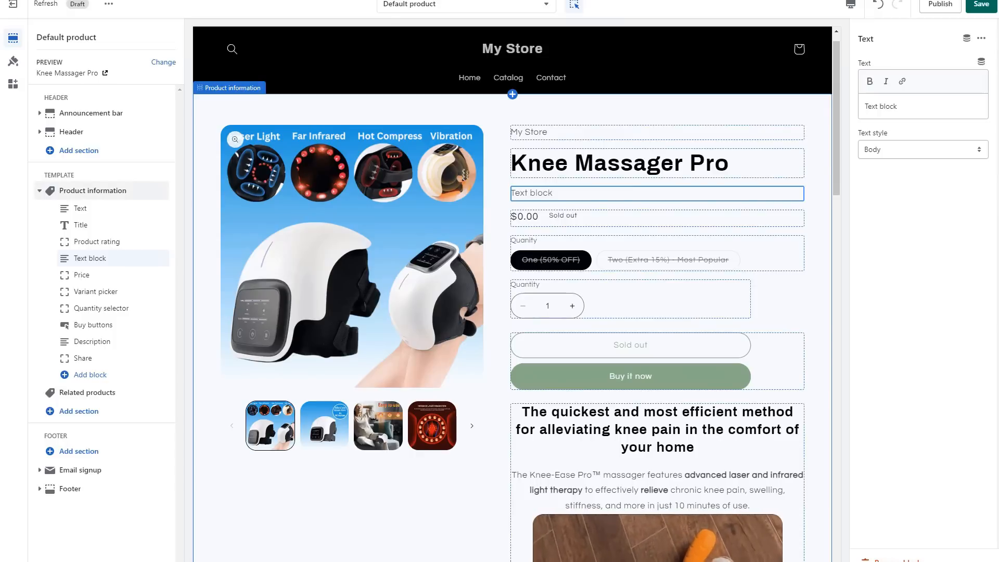
pyautogui.moveTo(168, 258); pyautogui.dragTo(168, 274)
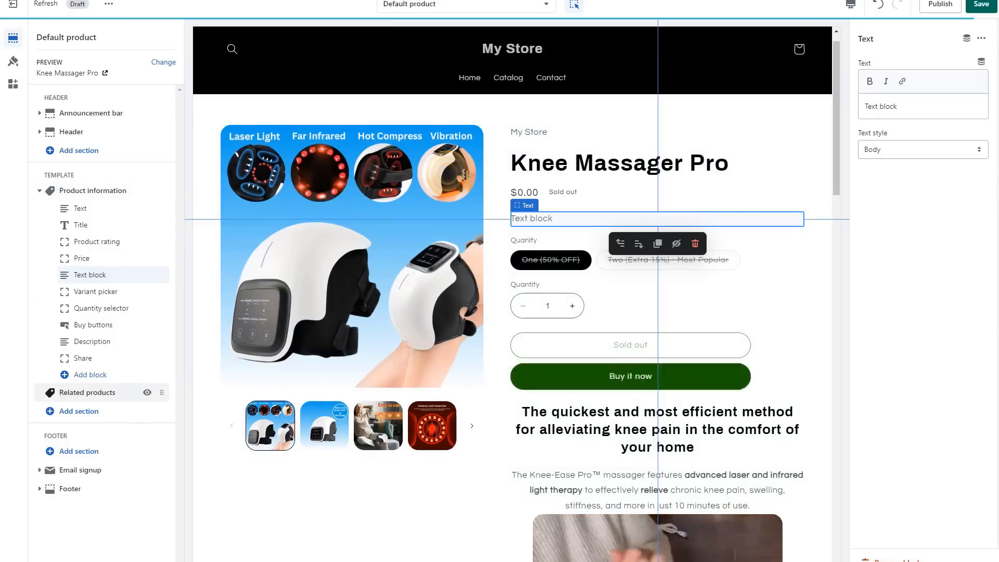
pyautogui.click(90, 374)
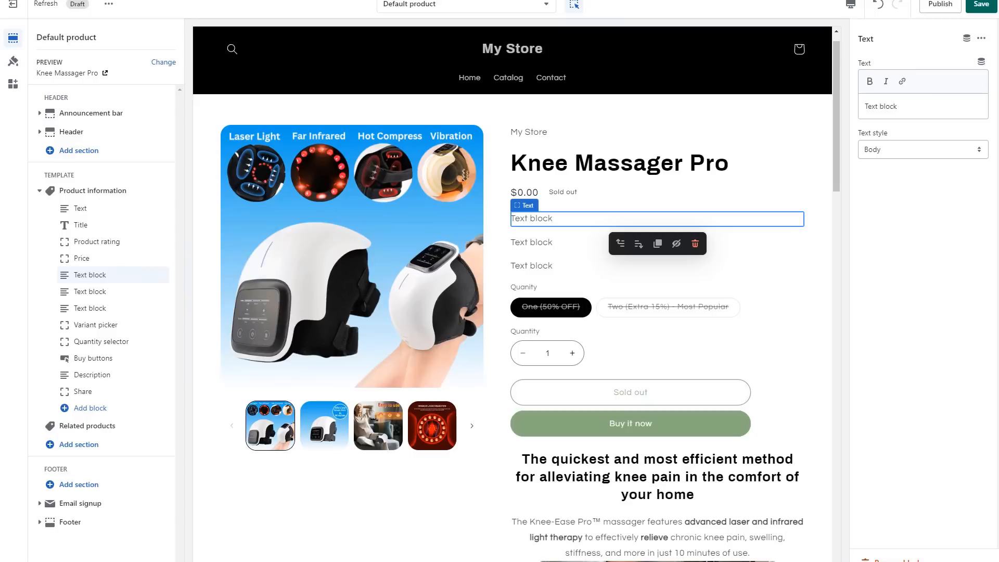
# Fill the three text blocks with "Advanced laser & infrared technology", "Convenient, non-invasive and painless solution" and "Safe, easy to use and drug-free alternative".
pyautogui.tripleClick(880, 106)
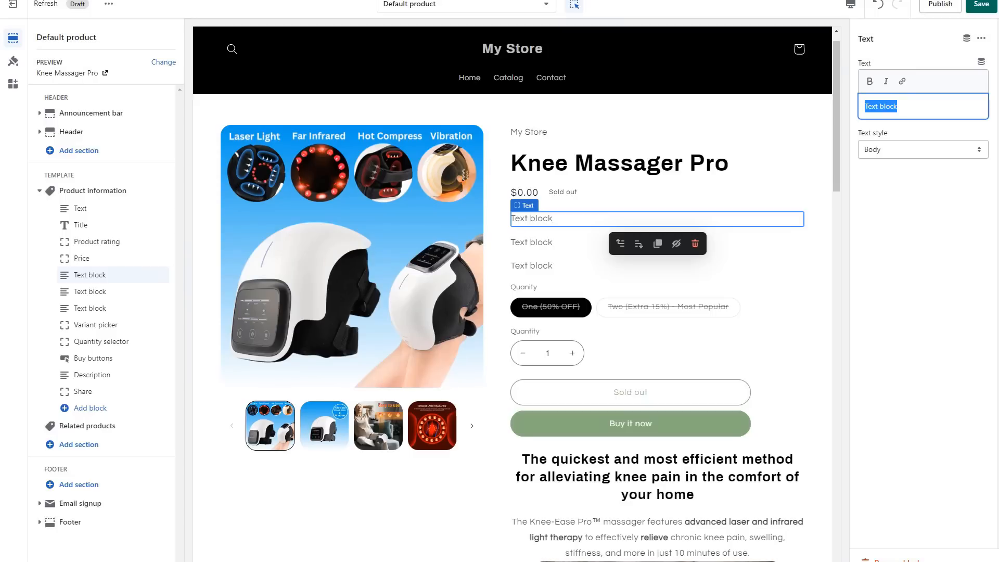
pyautogui.write('⚛Advanced laser & infrared technology')
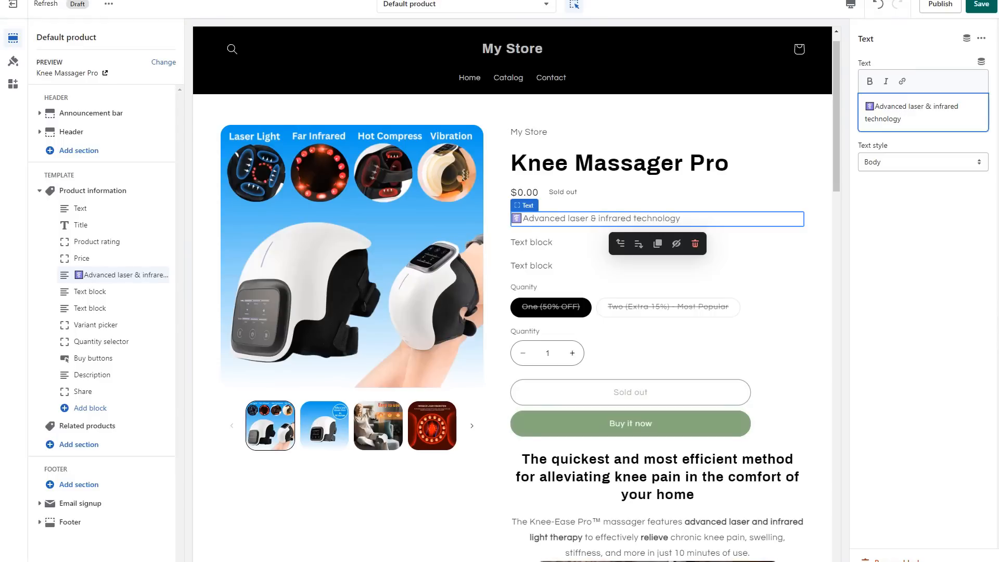
pyautogui.click(90, 292)
pyautogui.moveTo(901, 108); pyautogui.dragTo(827, 107)
pyautogui.write('⚕Convenient, non-invasive and painless solution')
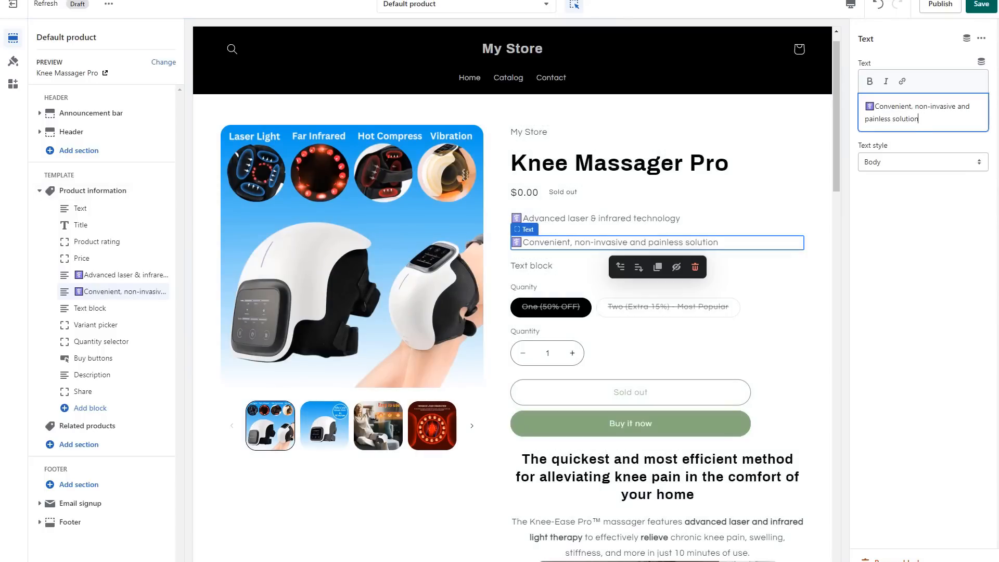
pyautogui.click(89, 308)
pyautogui.moveTo(900, 107); pyautogui.dragTo(861, 107)
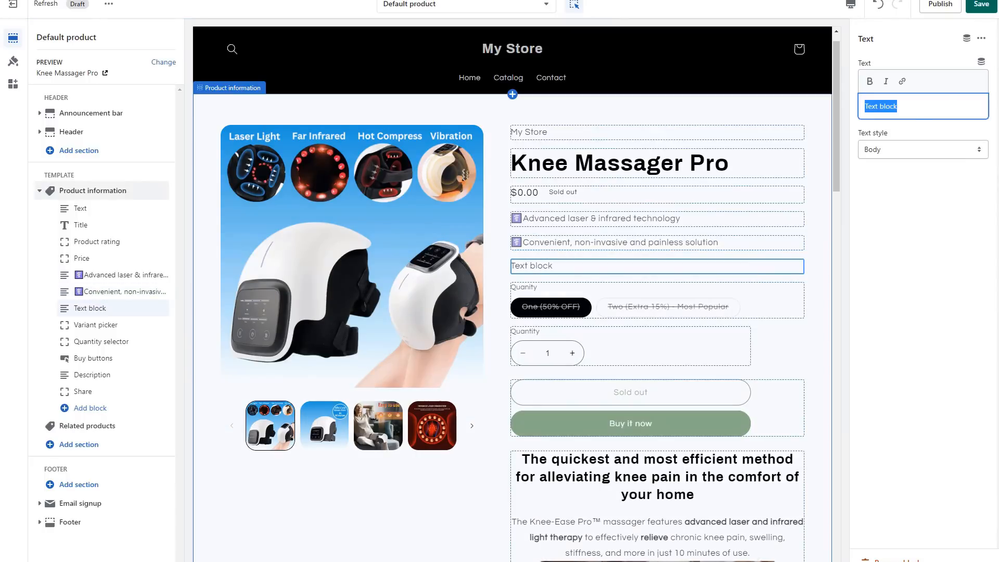
pyautogui.write('⚕Safe, easy to use and drug-free alternative')
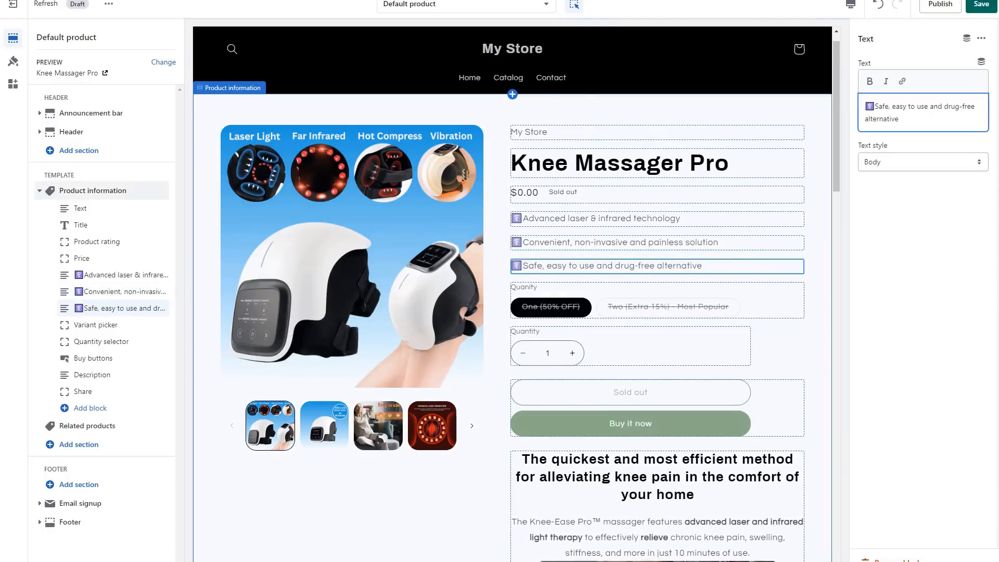
# Remove the quantity selector and Share blocks from the product information section.
pyautogui.scroll(-2, 658, 173)
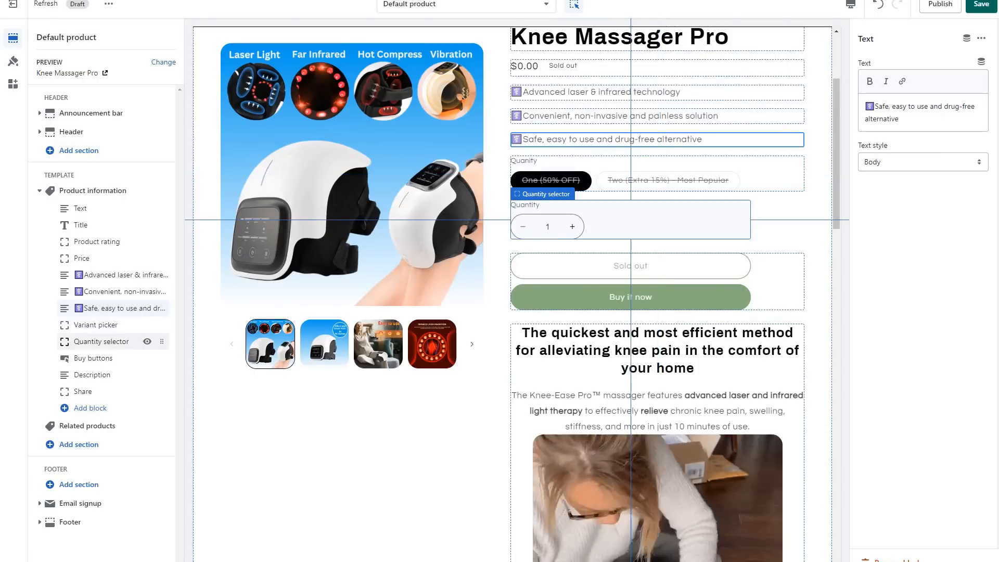
pyautogui.click(101, 341)
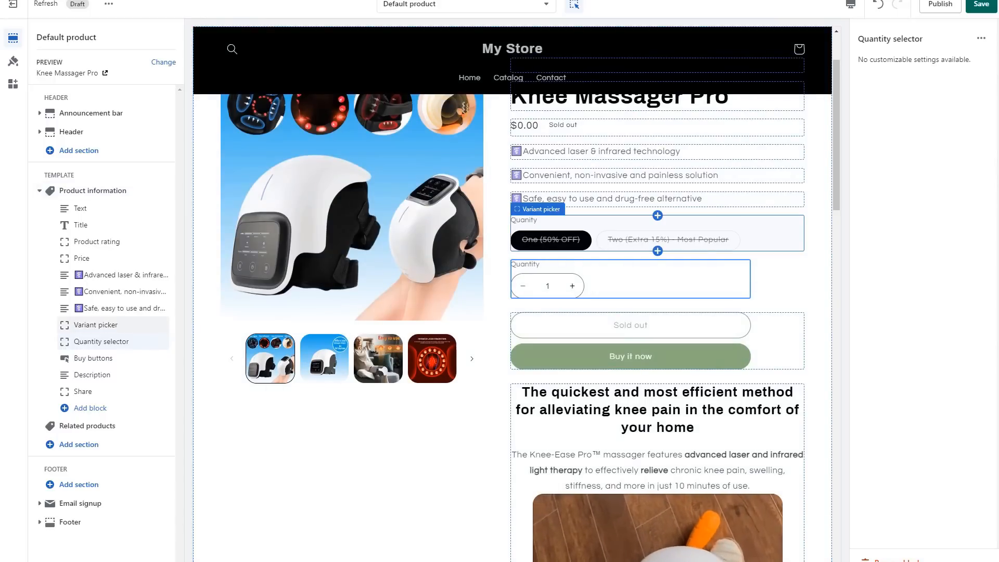
pyautogui.click(891, 560)
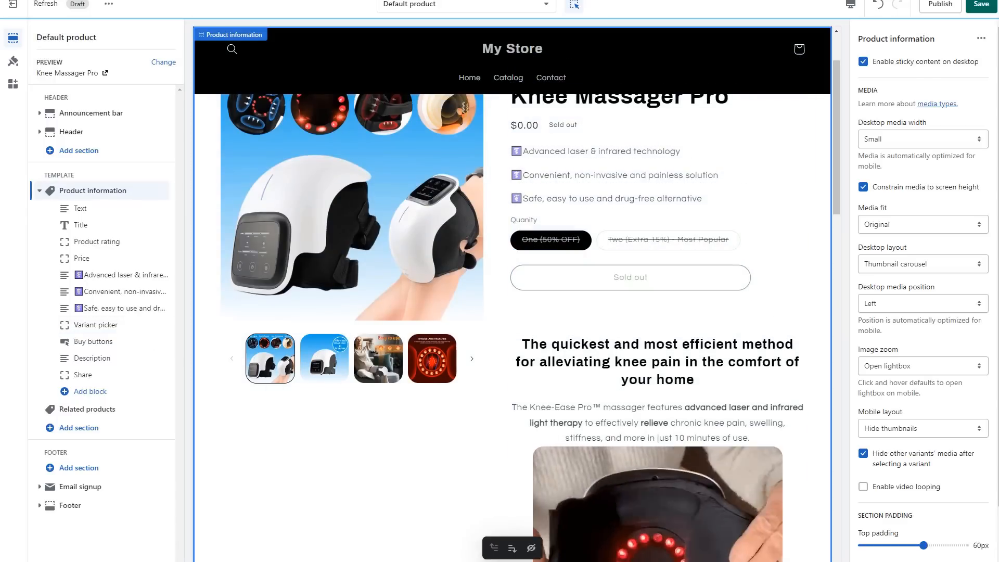
pyautogui.click(93, 341)
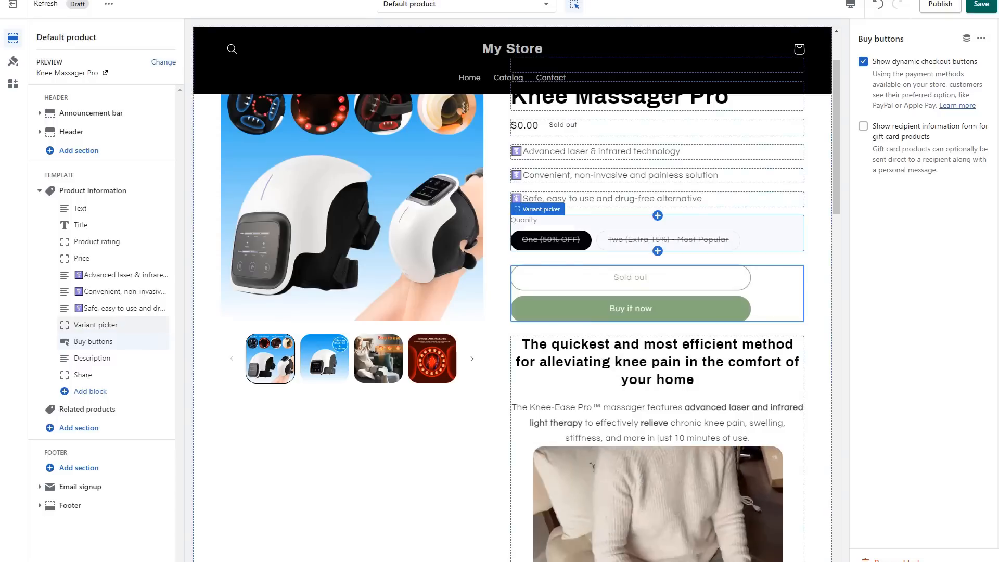
pyautogui.click(92, 358)
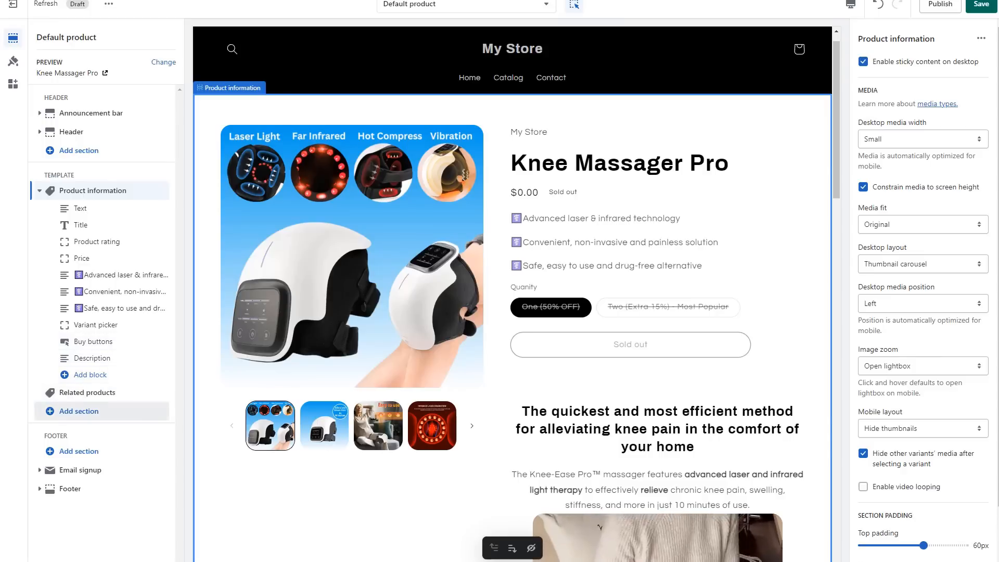
# Add a Rich text section after the related products and remove its button and text blocks, keeping only the heading.
pyautogui.click(78, 411)
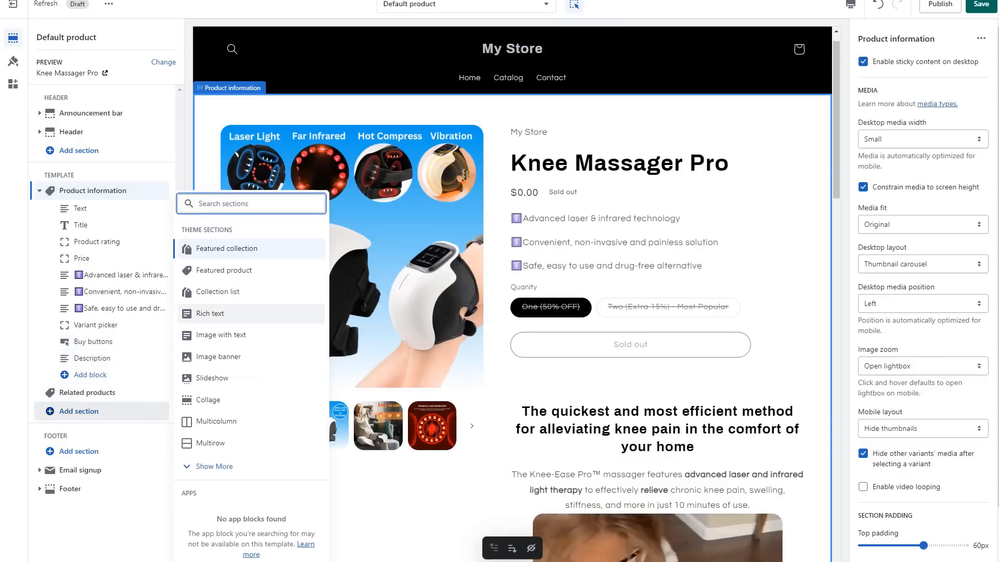
pyautogui.click(210, 313)
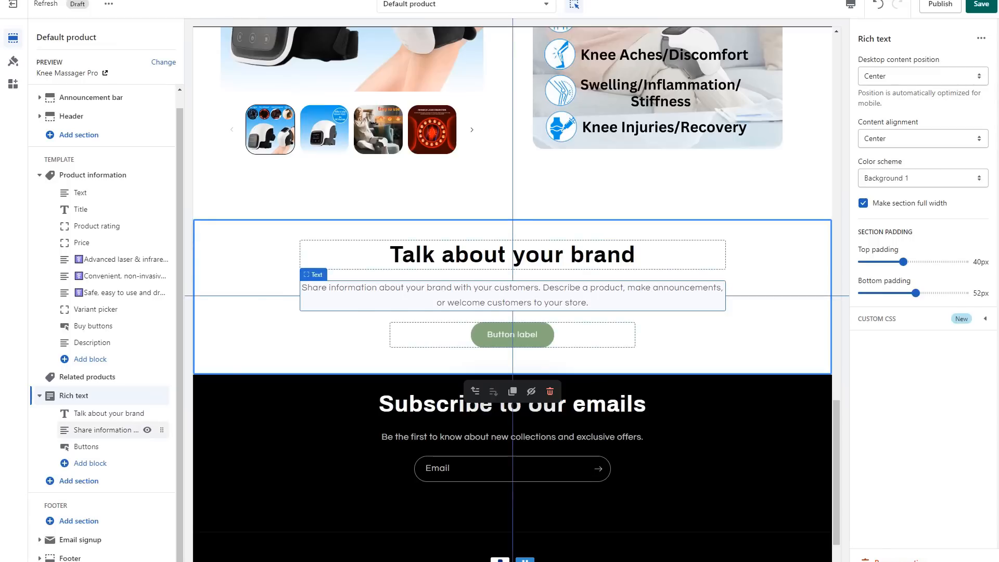
pyautogui.click(92, 446)
pyautogui.click(891, 560)
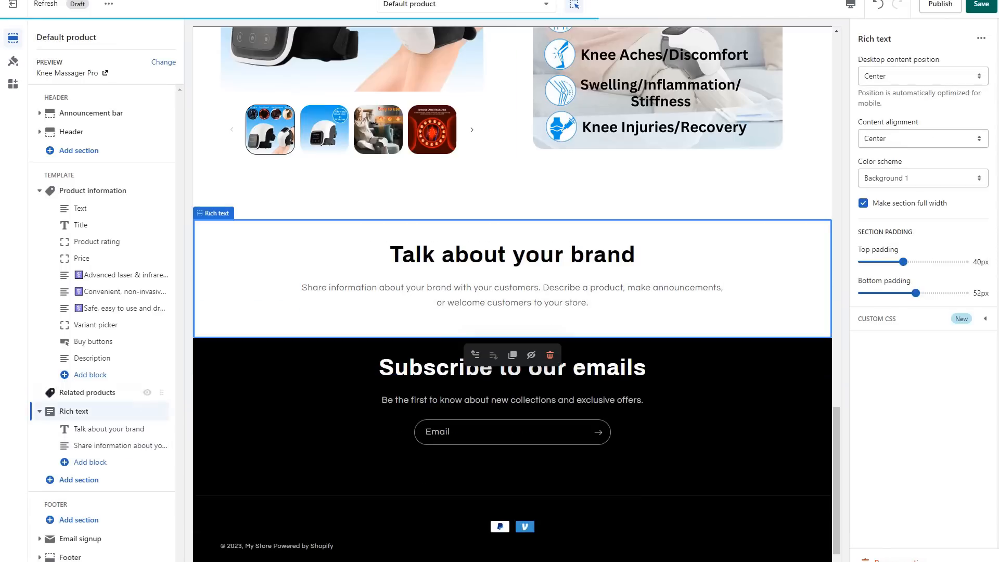
pyautogui.click(120, 446)
pyautogui.click(891, 559)
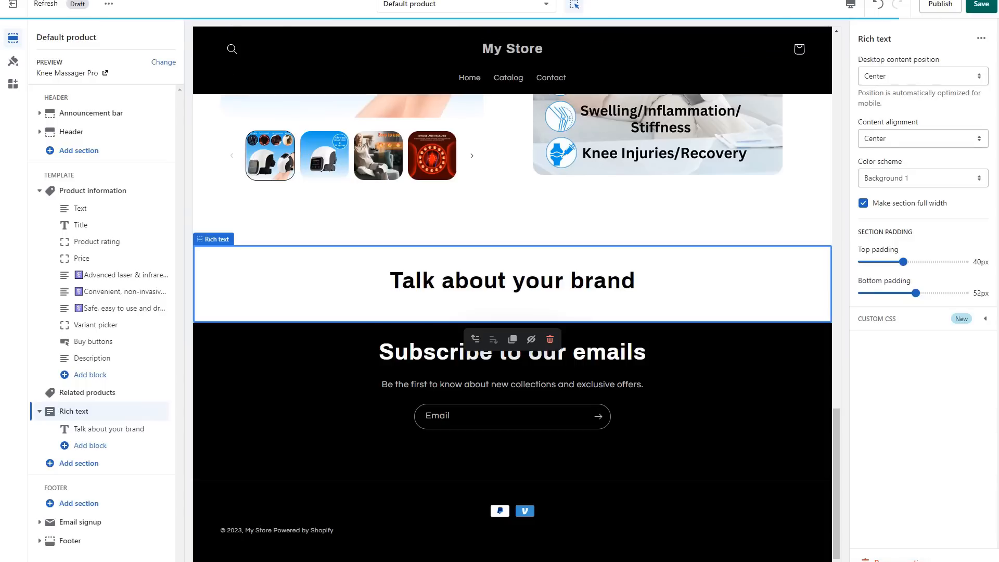
# Set the rich text heading to "Don't let knee pain slow you down - run towards a better life with Knee-Ease Pro™.".
pyautogui.click(513, 281)
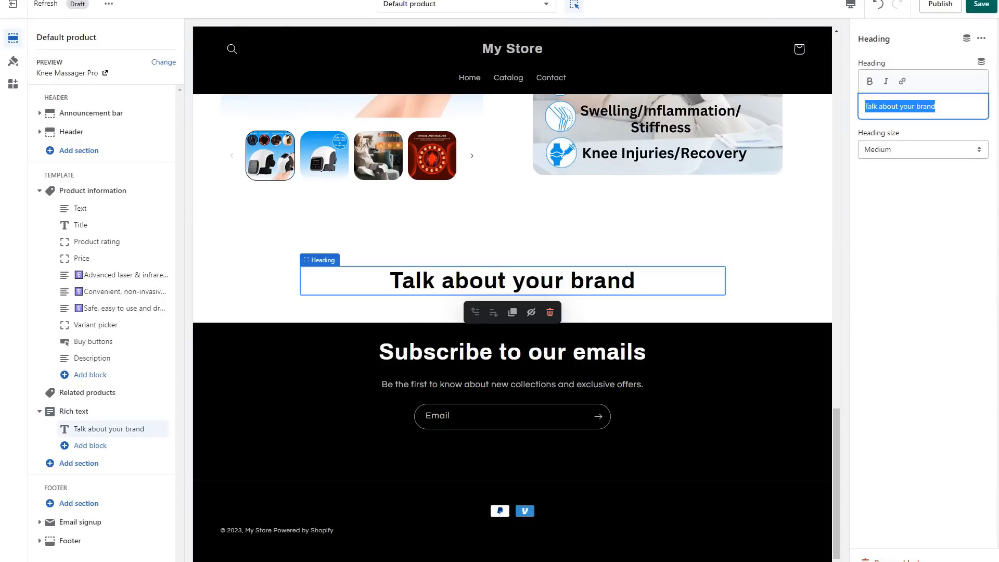
pyautogui.write('"Don\'t let knee pain slow you down - run towards a better life with Knee-Ease Pro™."')
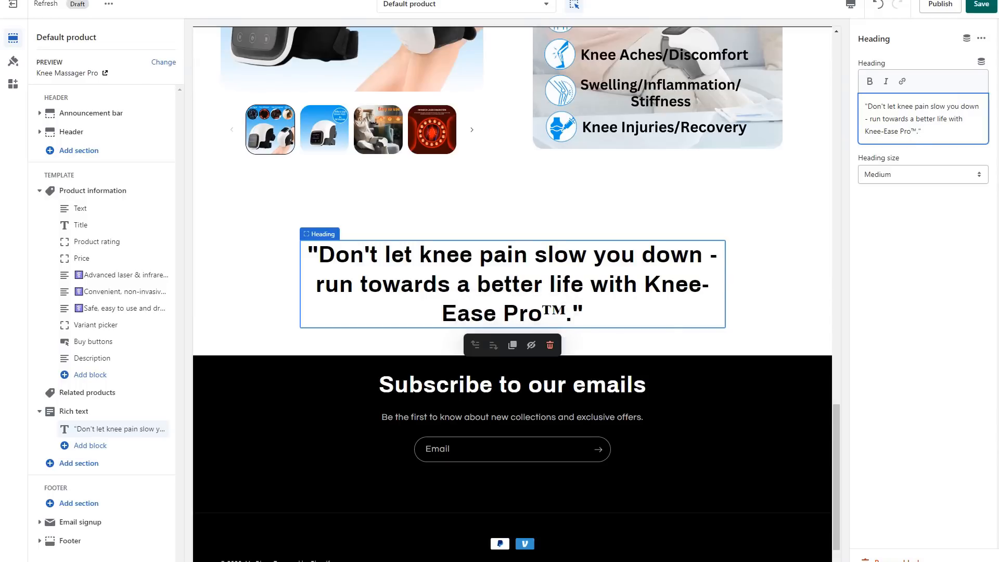
# Switch the preview to mobile and hide the Related products section.
pyautogui.click(507, 171)
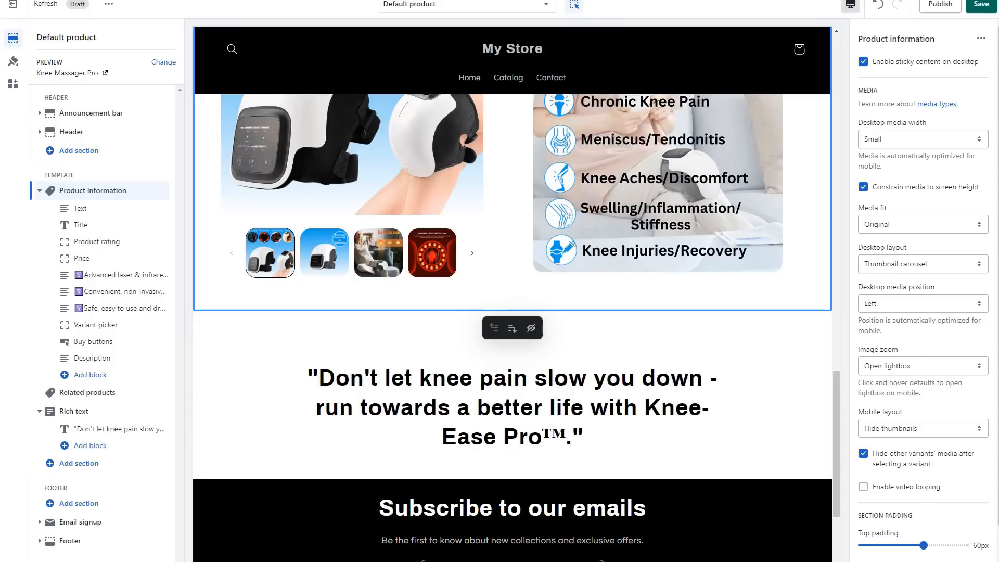
pyautogui.click(850, 4)
pyautogui.click(876, 30)
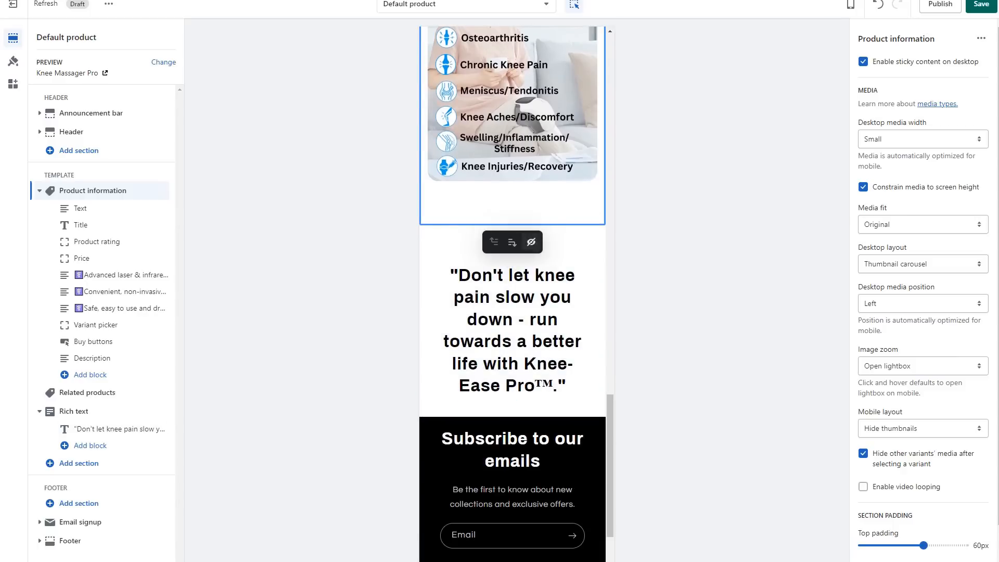
pyautogui.click(557, 238)
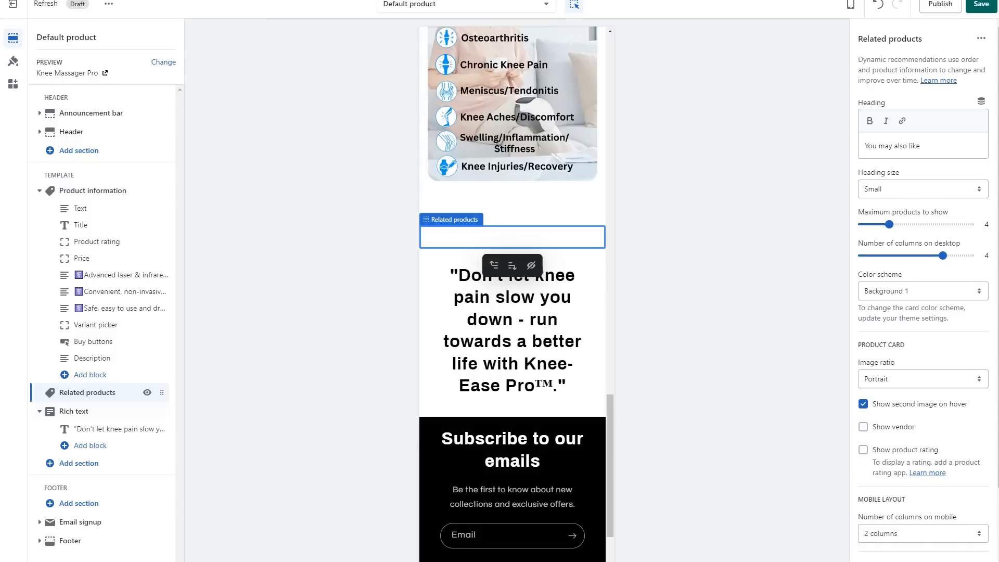
pyautogui.click(147, 392)
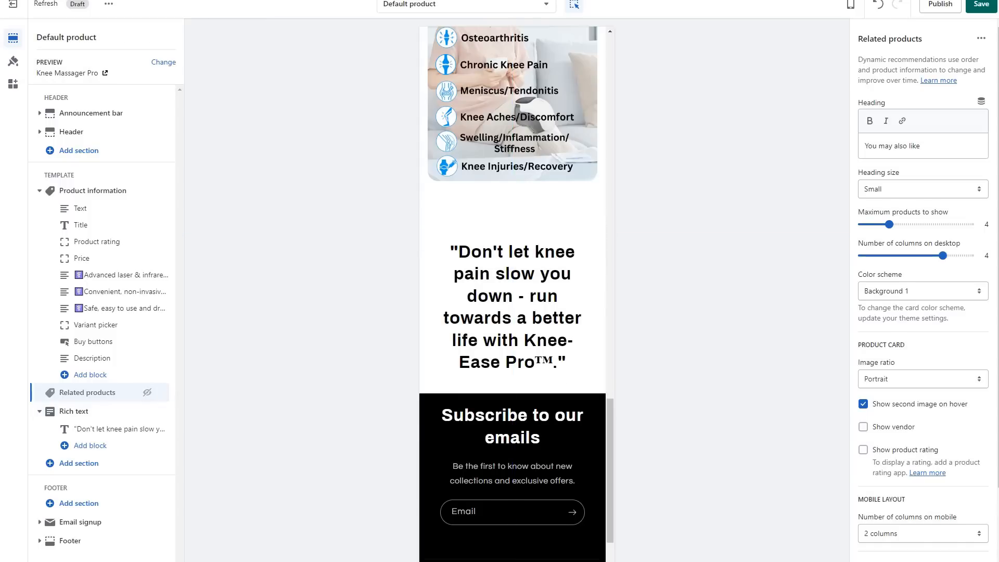
# Add an Image with text section below the rich text and use the knee massager photo collage as its image.
pyautogui.click(79, 463)
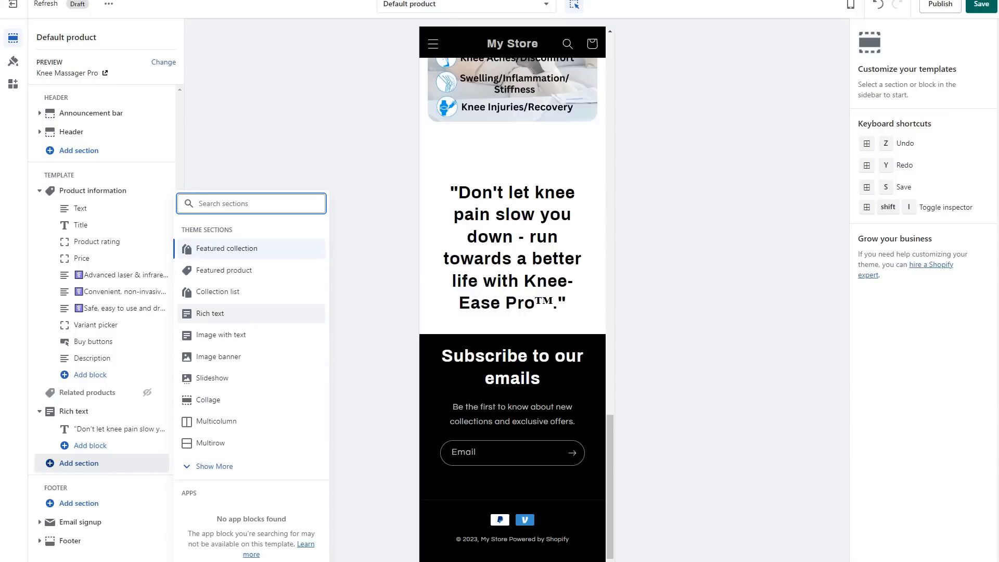
pyautogui.click(224, 254)
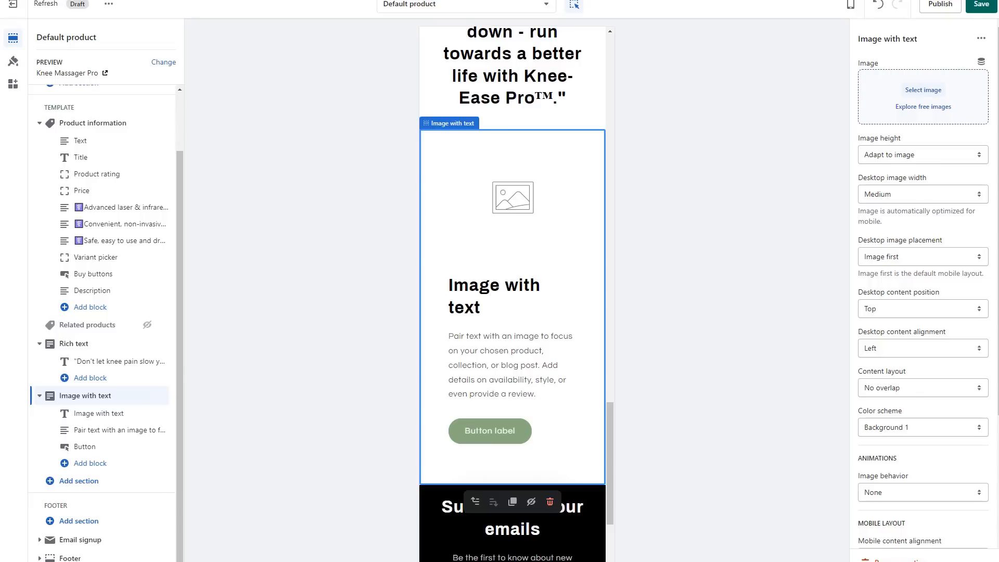
pyautogui.click(923, 90)
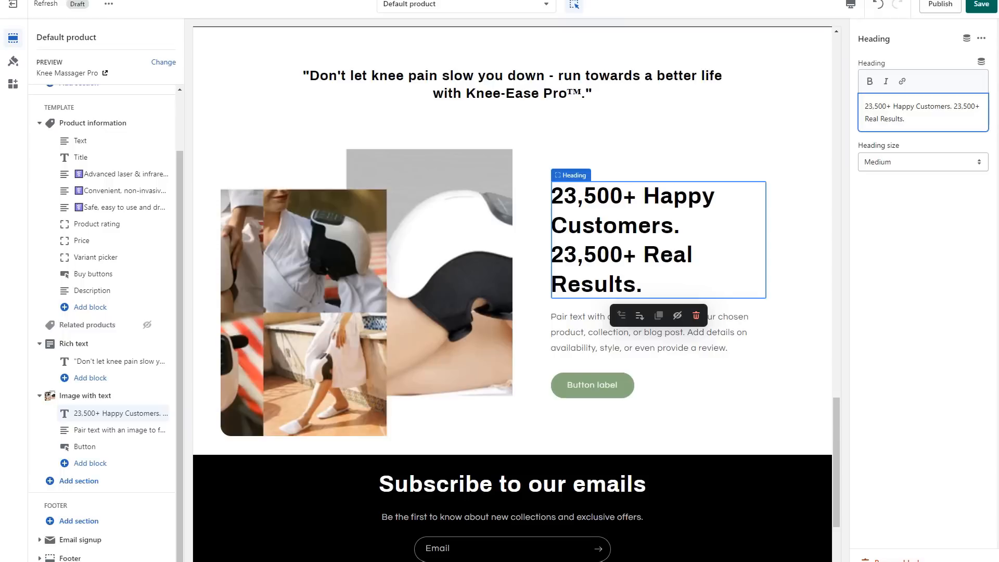
# Replace the Image with text paragraph with the customer results: 95% significant relief, 90% improved mobility and 85% sleeping significantly better.
pyautogui.click(664, 333)
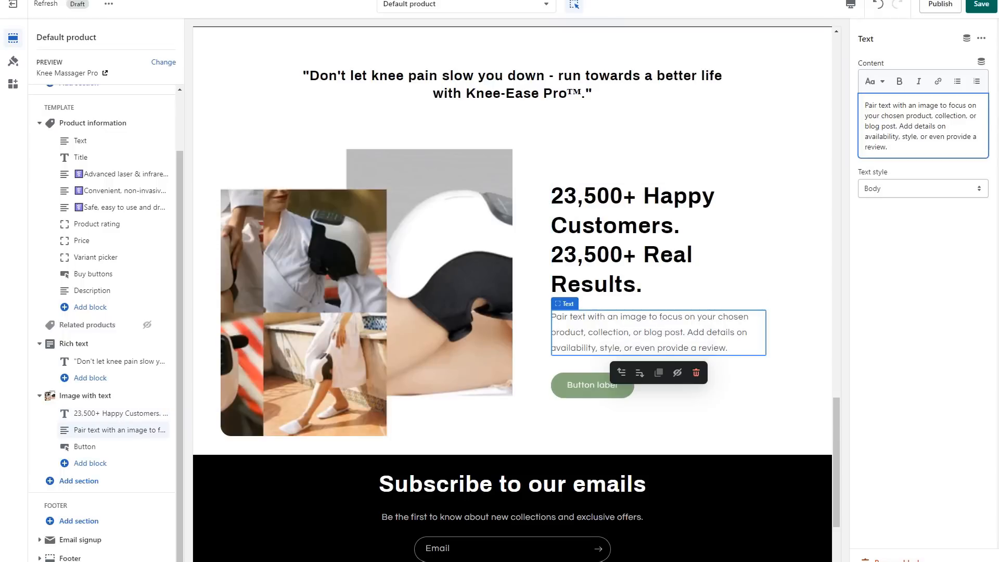
pyautogui.hotkey('ctrl', 'a')
pyautogui.write('95% customers reported significant relief to knee pain after the first 10 minutes of use 90% reported improved mobility & reduced stiffness 85% reported sleeping significantly better after 1 week of use')
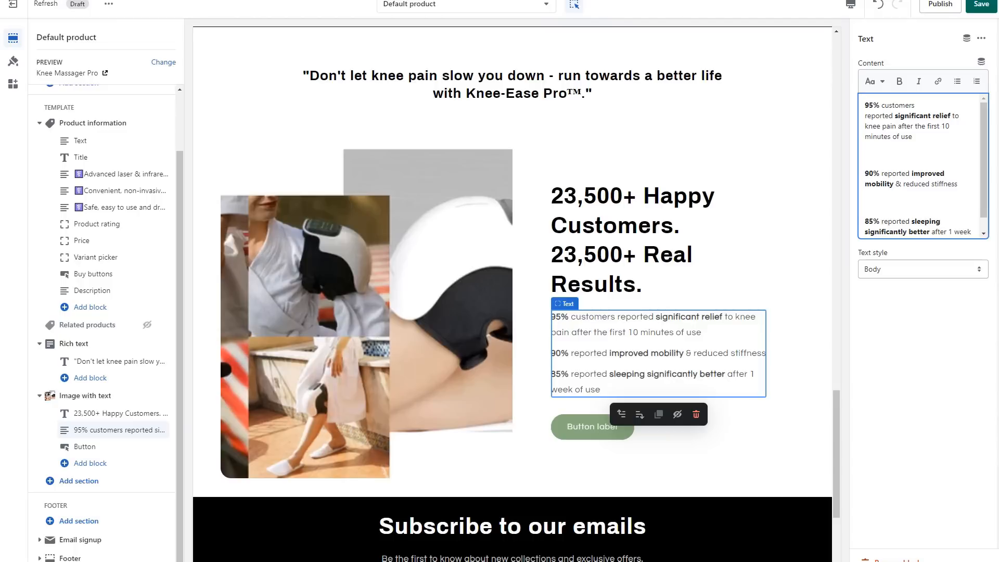
pyautogui.scroll(-1, 919, 166)
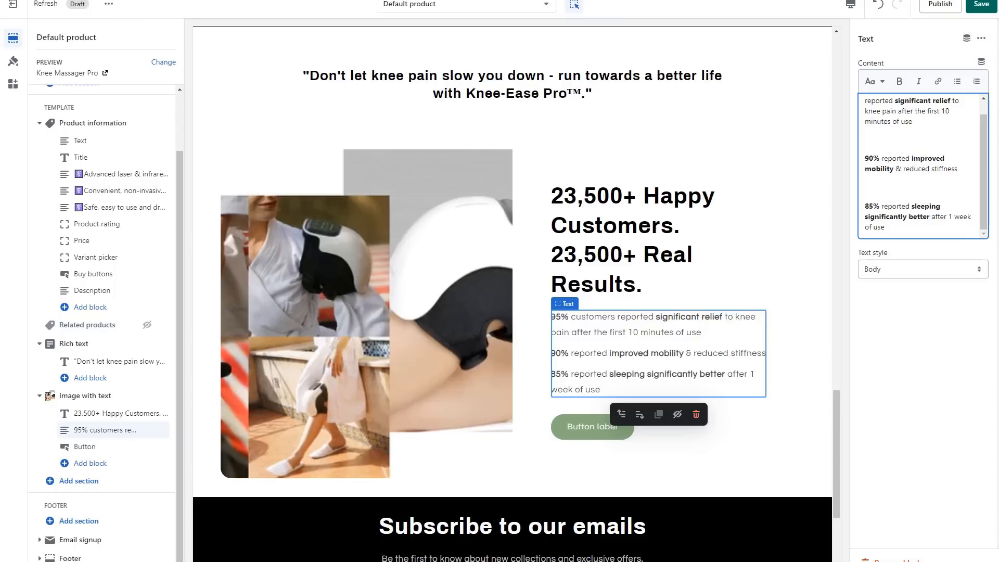
# Remove the button block from the 23,500+ Happy Customers Image with text section.
pyautogui.click(151, 446)
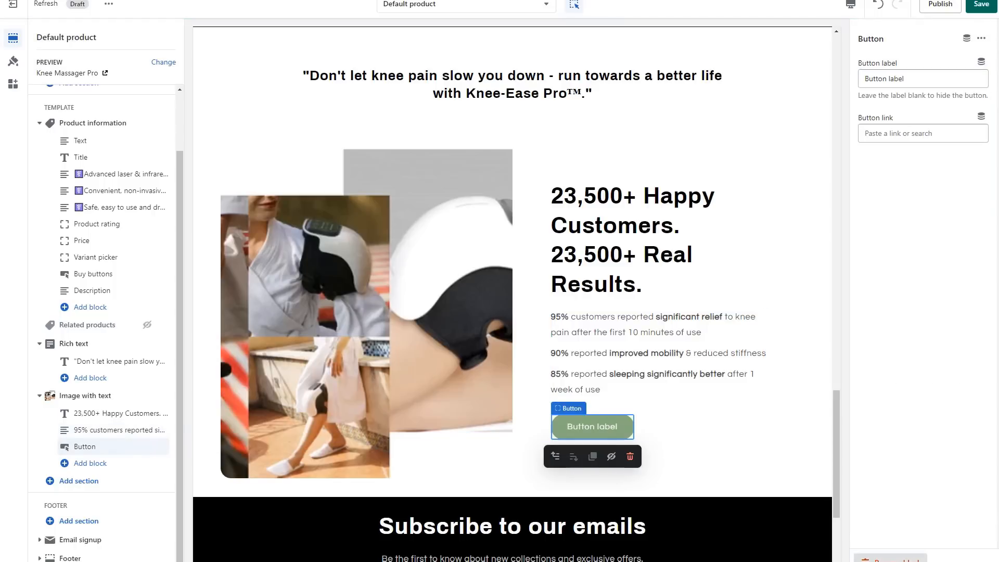
pyautogui.click(892, 559)
pyautogui.scroll(12, 676, 313)
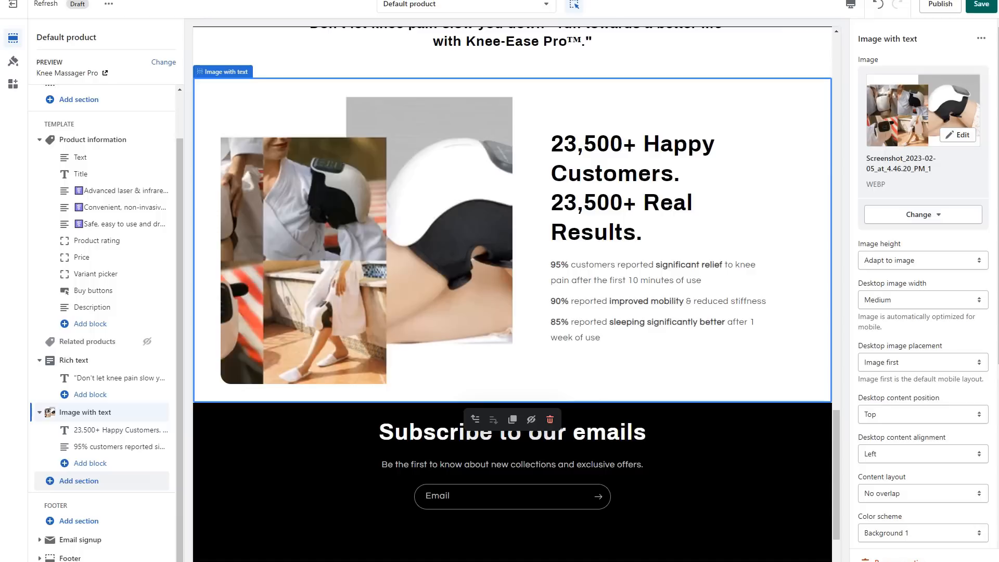
# Add a second Image with text section below the first and use the KneeTherapy™ versus others comparison table as its image.
pyautogui.click(79, 480)
pyautogui.click(221, 268)
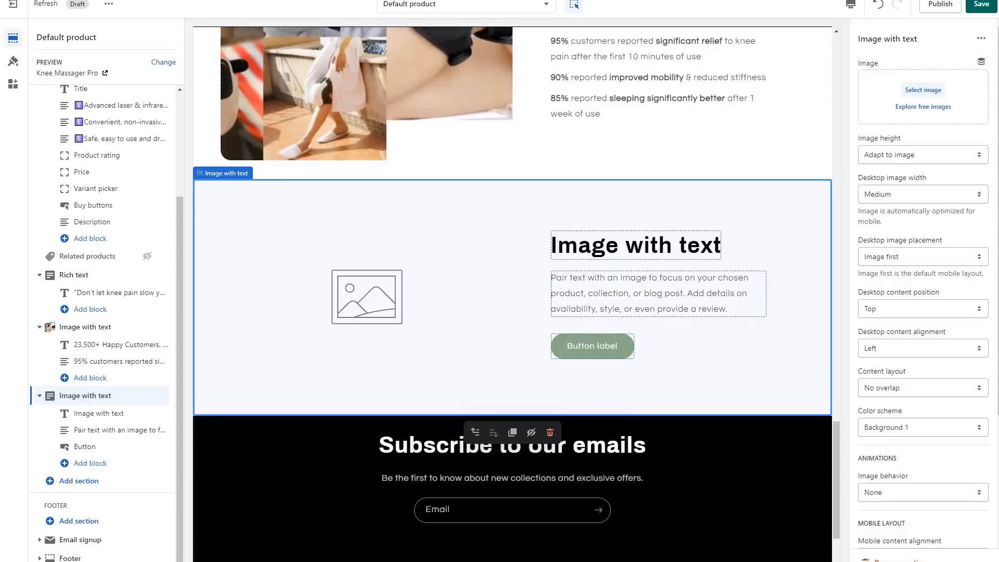
pyautogui.moveTo(993, 73); pyautogui.dragTo(884, 93)
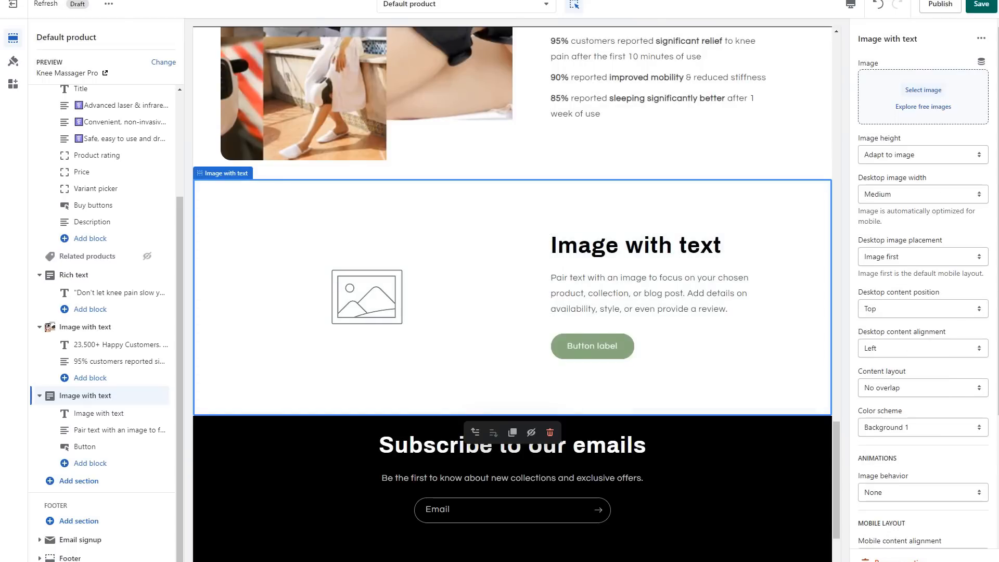
pyautogui.click(923, 90)
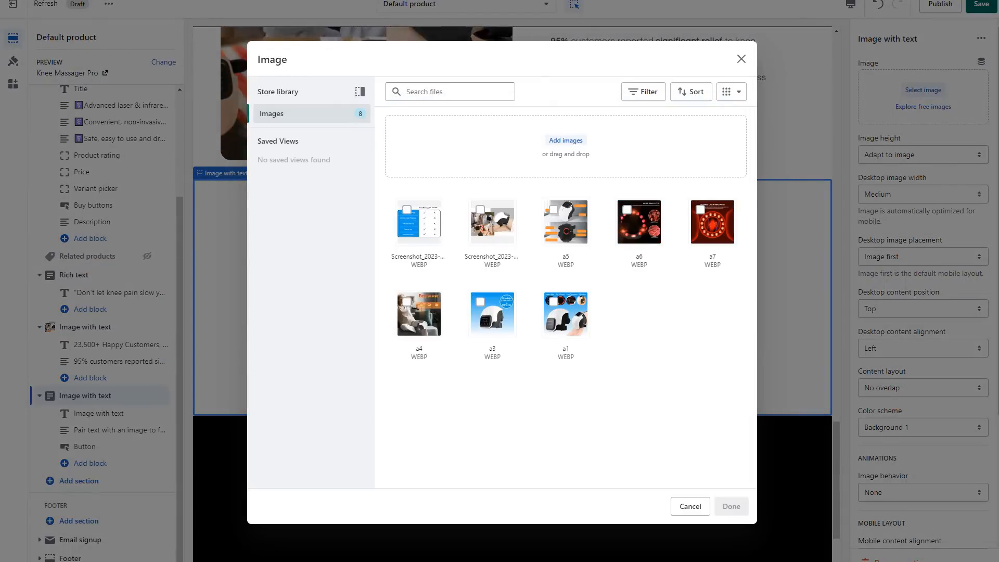
pyautogui.click(419, 222)
pyautogui.click(730, 506)
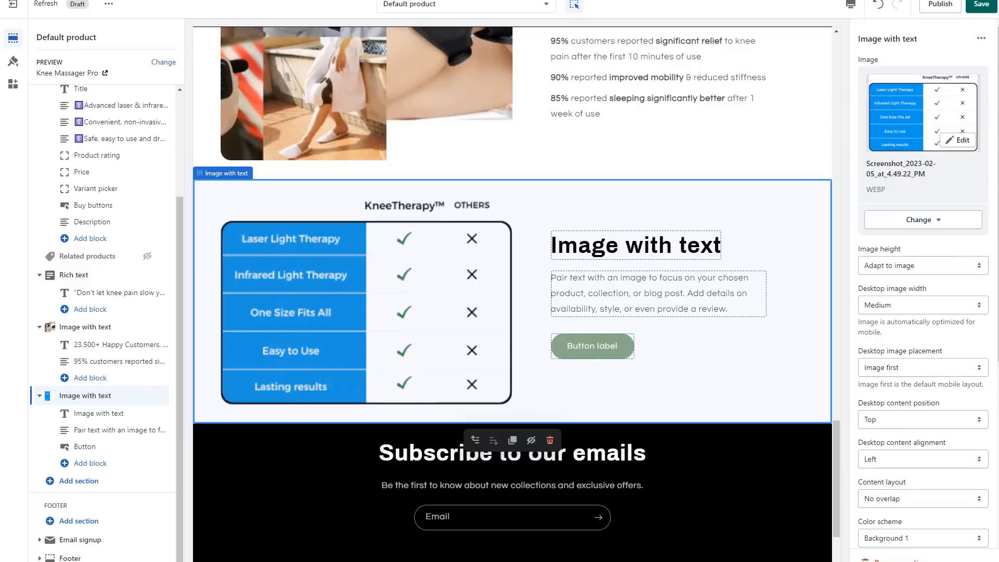
# Set the new section's heading to "Try it 100% Risk-Free" and replace its paragraph with the 60 Day Money Back Guarantee text.
pyautogui.click(635, 244)
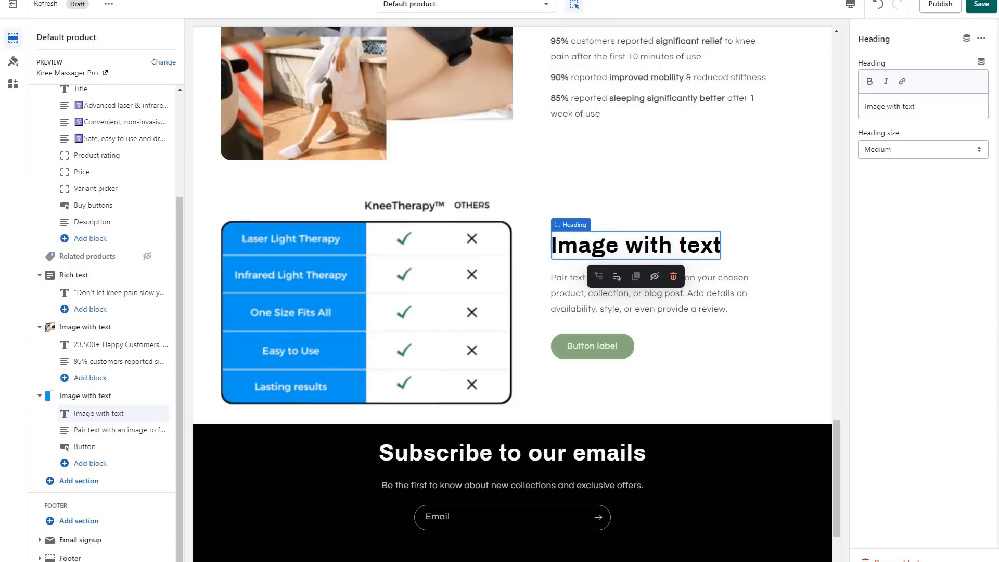
pyautogui.click(931, 107)
pyautogui.hotkey('ctrl', 'a')
pyautogui.write('Try it 100% Risk-Free')
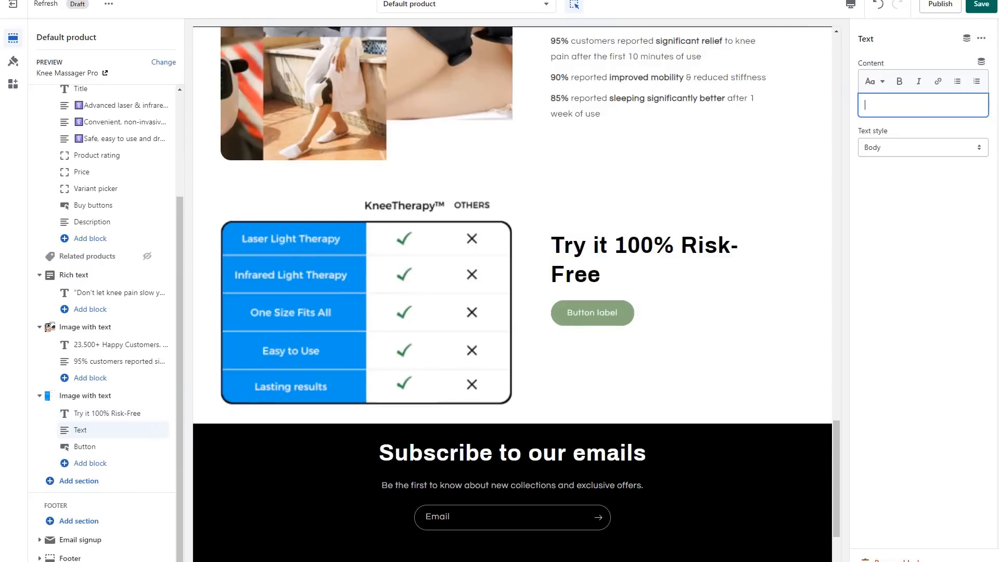
pyautogui.write("We are so confident you'll love your Knee Ease Pro™ that we are offering a too good to be true 60 Day Money Back Guarantee in the off chance it doesn't fit your needs.")
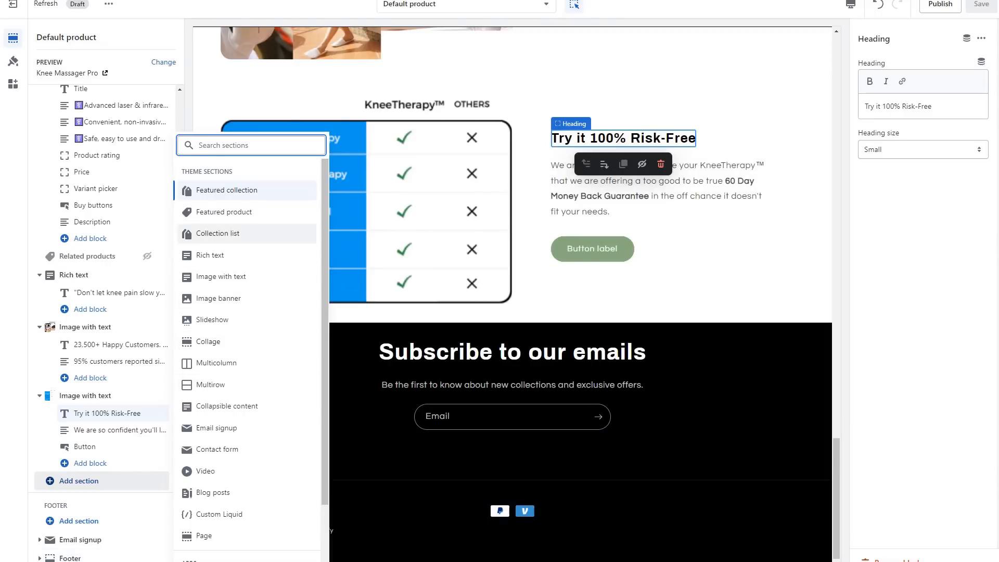
# Add a Collapsible content section with the heading "FAQs" and the caption "Frequently asked questions".
pyautogui.click(227, 405)
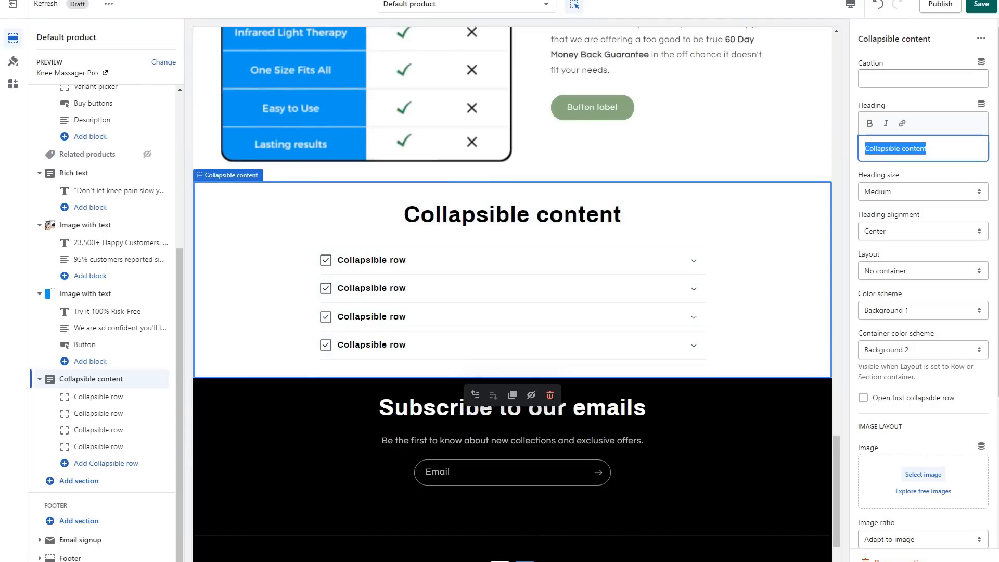
pyautogui.write('FAQs')
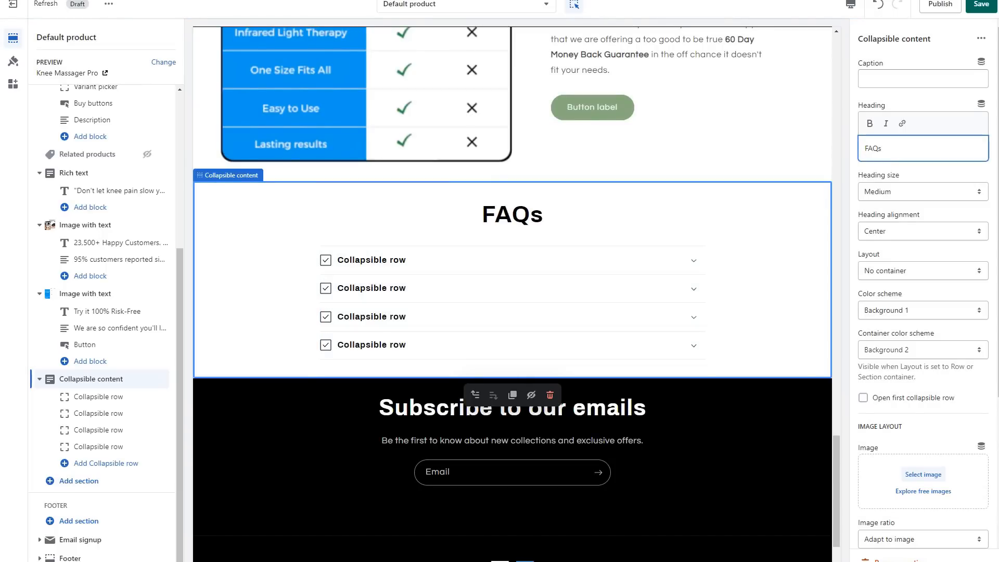
pyautogui.click(923, 78)
pyautogui.write('Frequesntl')
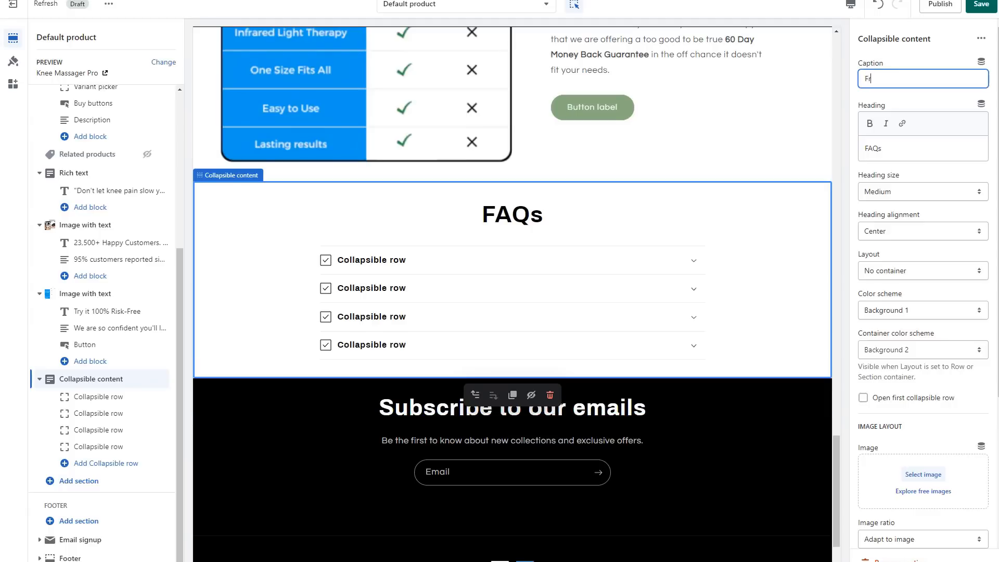
pyautogui.write('y asked questions')
pyautogui.rightClick(898, 79)
pyautogui.click(926, 84)
# Set the first collapsible row's heading to "How long does it take to see results?" and its icon to Question mark.
pyautogui.click(98, 396)
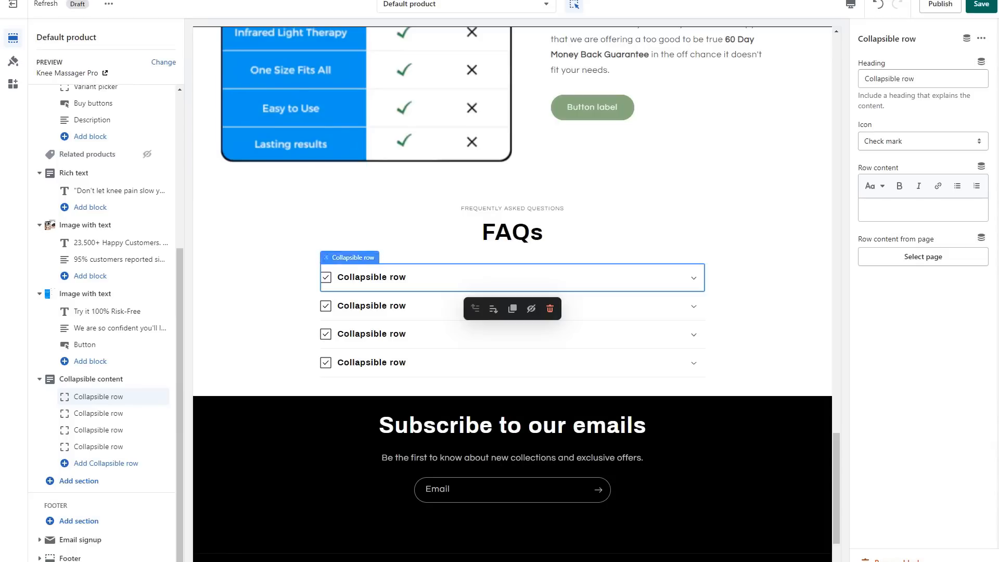
pyautogui.doubleClick(944, 96)
pyautogui.tripleClick(926, 79)
pyautogui.write('How long does it take to see results?')
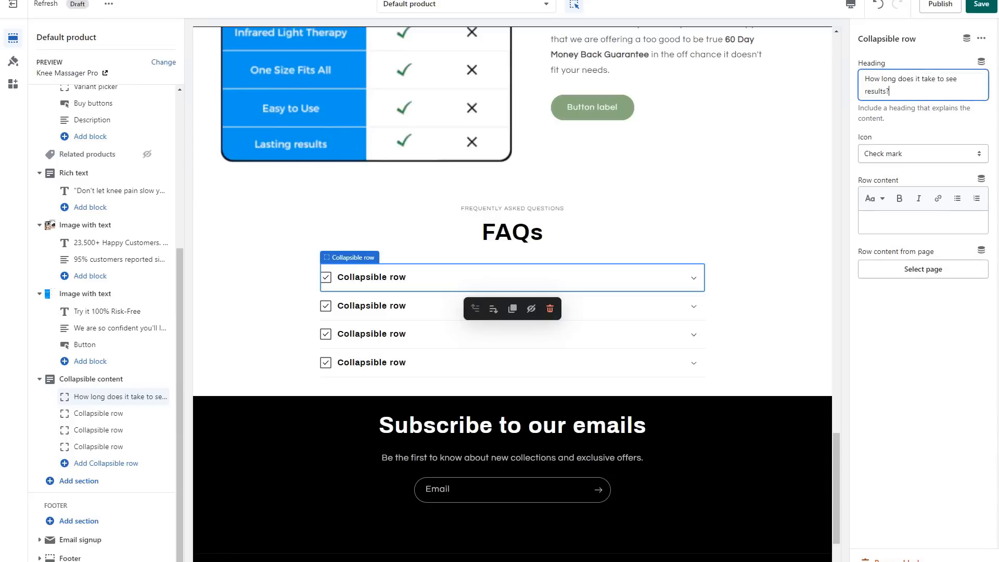
pyautogui.press('Tab')
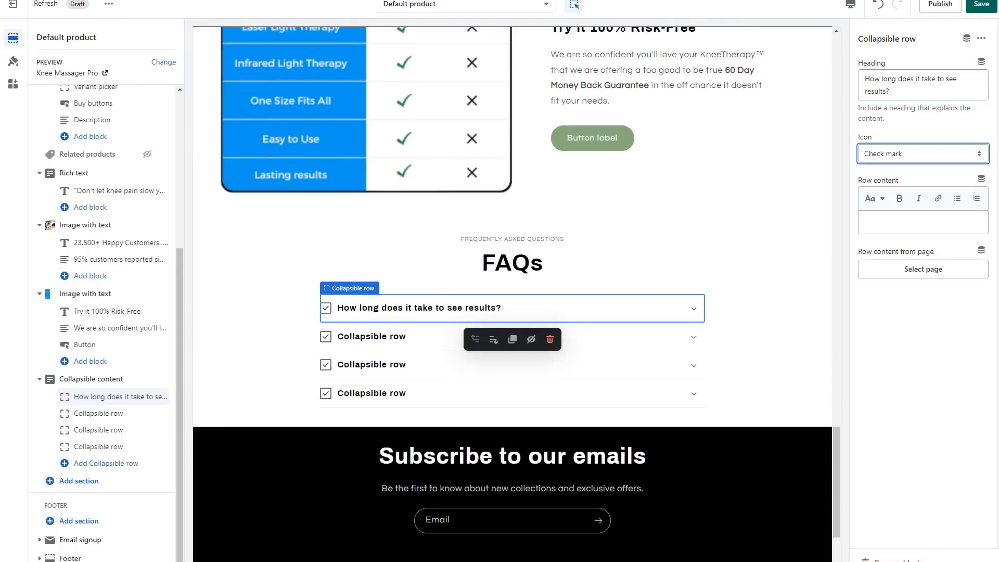
pyautogui.click(923, 154)
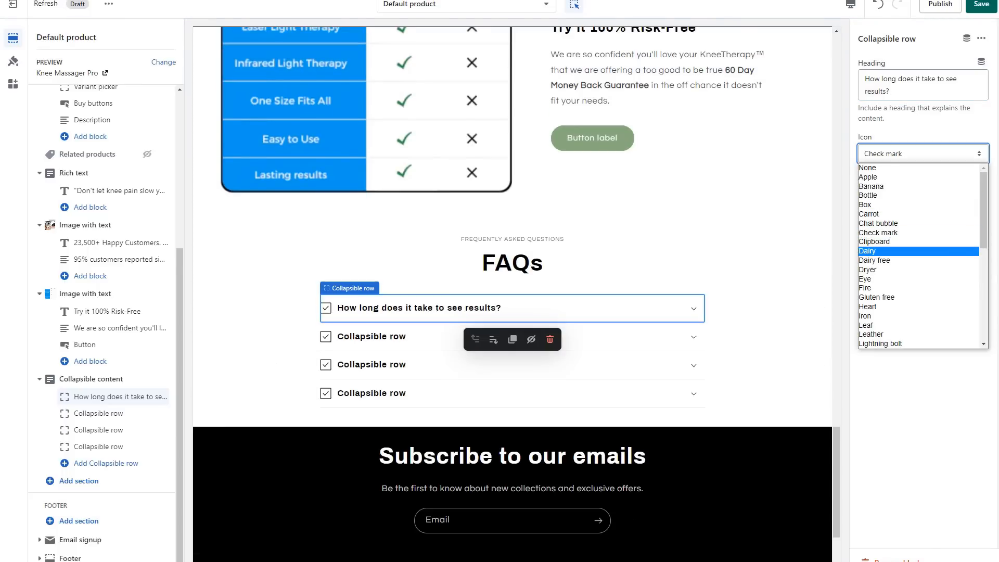
pyautogui.scroll(-6, 919, 281)
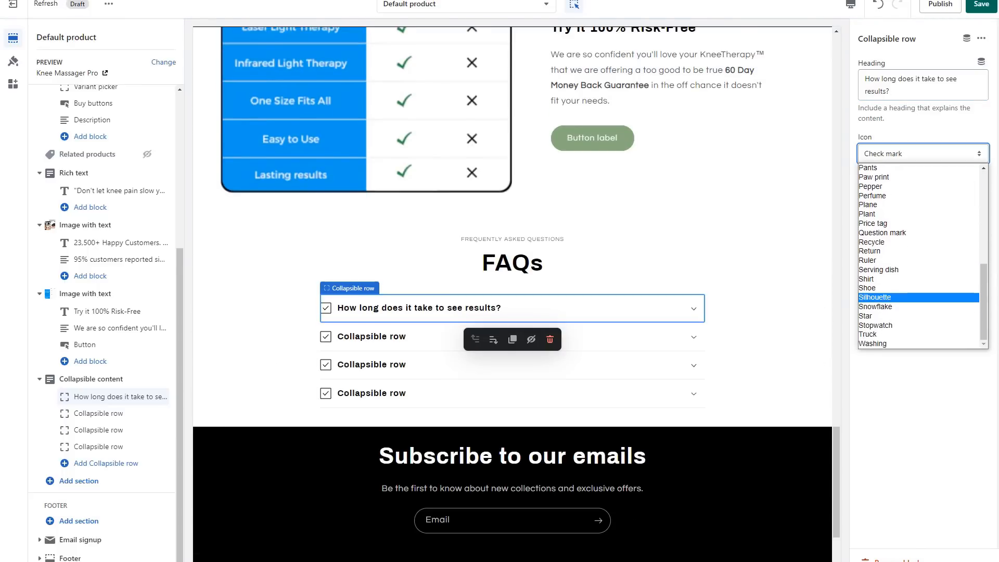
pyautogui.scroll(3, 919, 281)
pyautogui.click(884, 309)
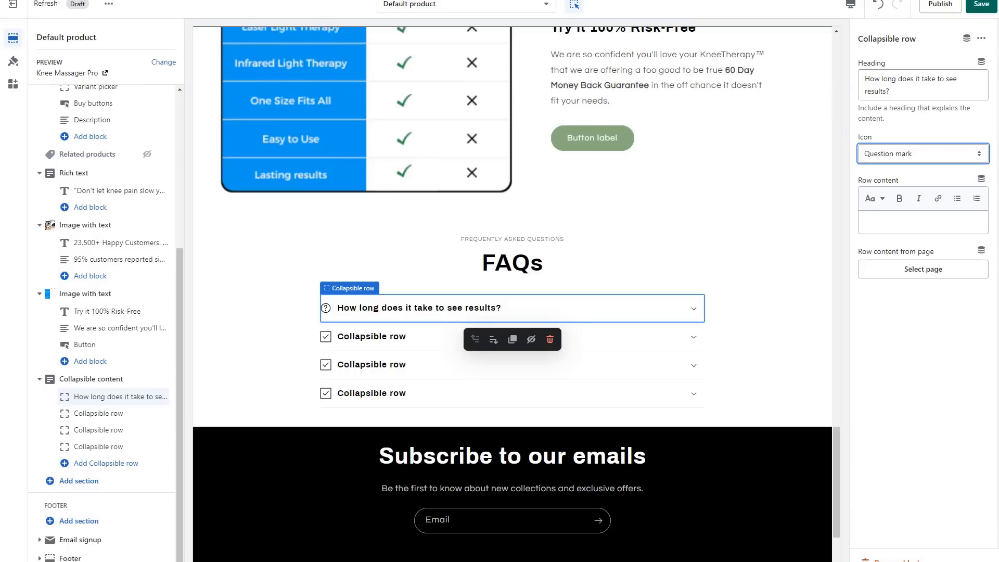
# Fill the first FAQ row's content with the answer about results varying per person and relief within the first 10 minutes of use.
pyautogui.click(923, 222)
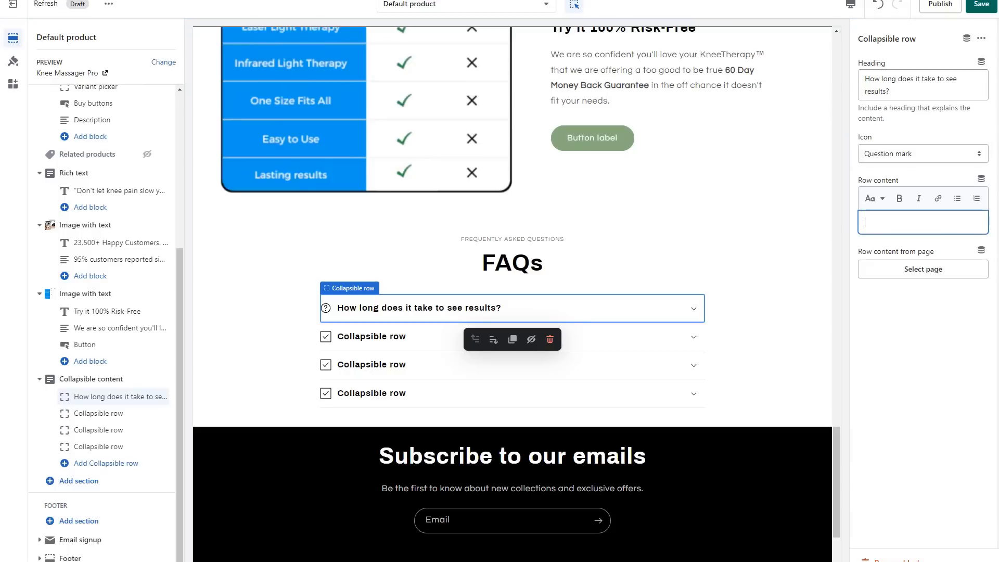
pyautogui.click(693, 309)
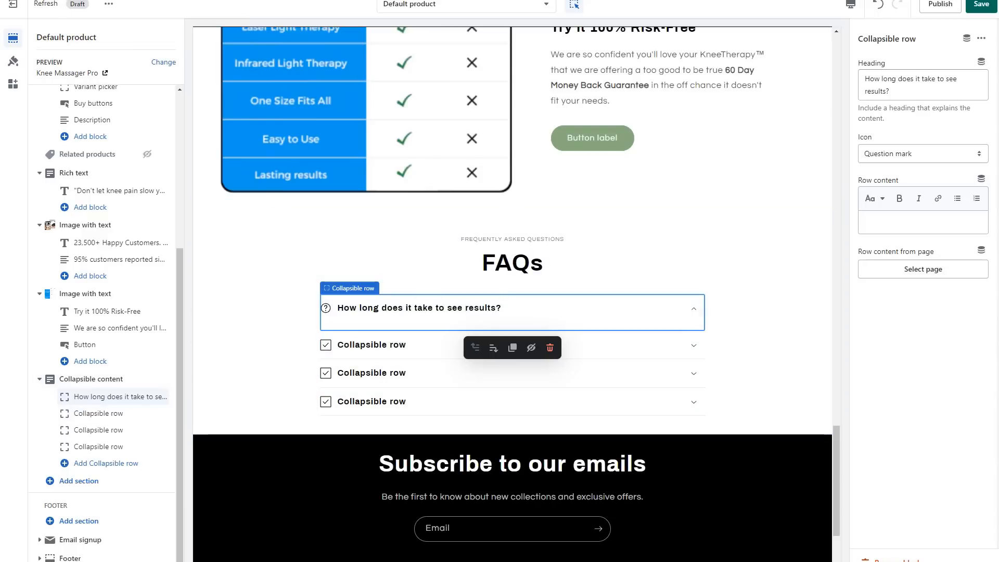
pyautogui.click(980, 250)
pyautogui.write('Results may vary from person to person, but many users report feeling relief from knee pain within the first 10 minutes of use. Regular use of the Knee-Ease Pro™ massager can lead to long-term pain relief and improved mobility.')
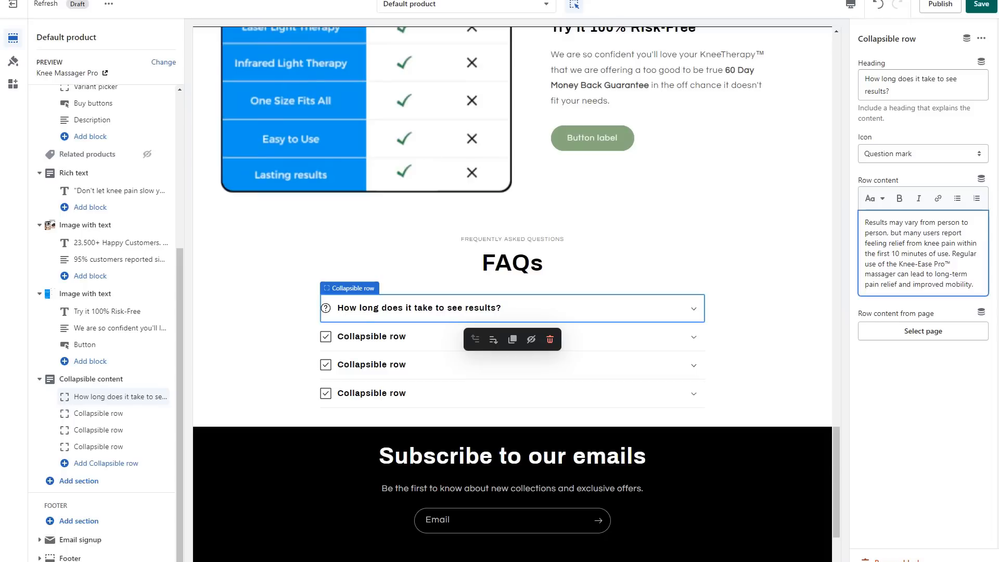
# Set the second collapsible row's heading to "Can it be used for chronic knee pain?" with the Question mark icon, and paste in its answer.
pyautogui.click(371, 336)
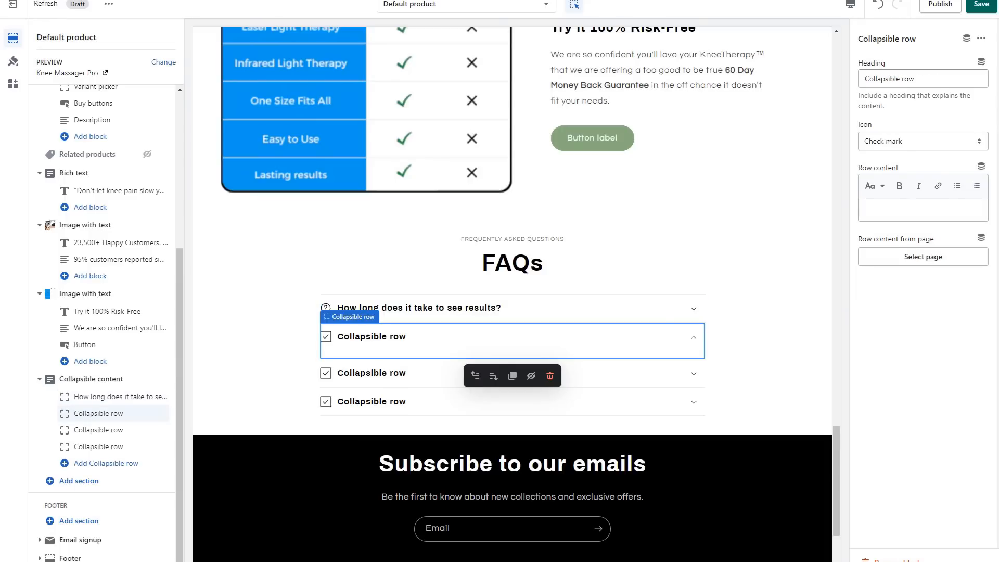
pyautogui.click(923, 79)
pyautogui.hotkey('ctrl', 'a')
pyautogui.write('Can it be used for chronic knee pain?')
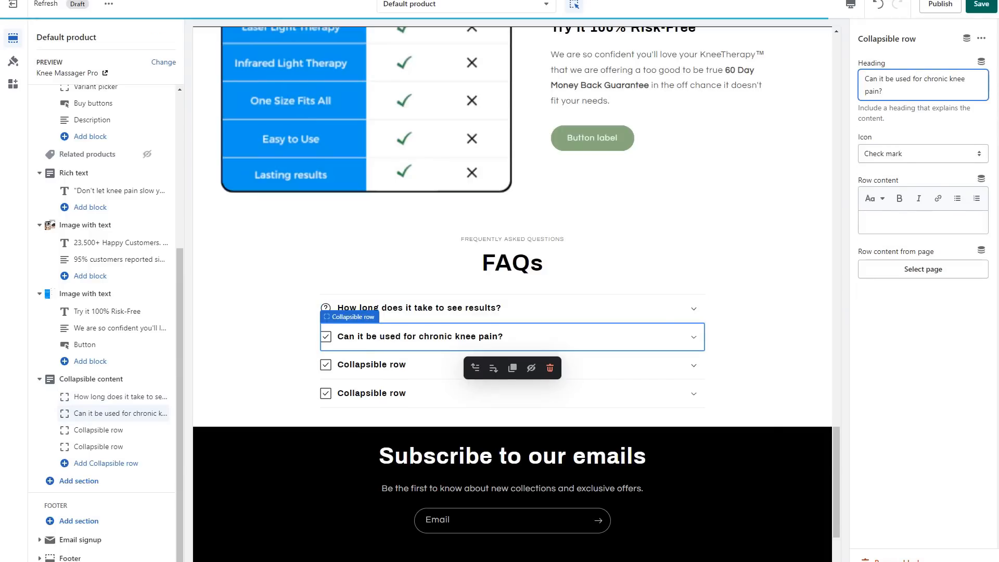
pyautogui.click(923, 153)
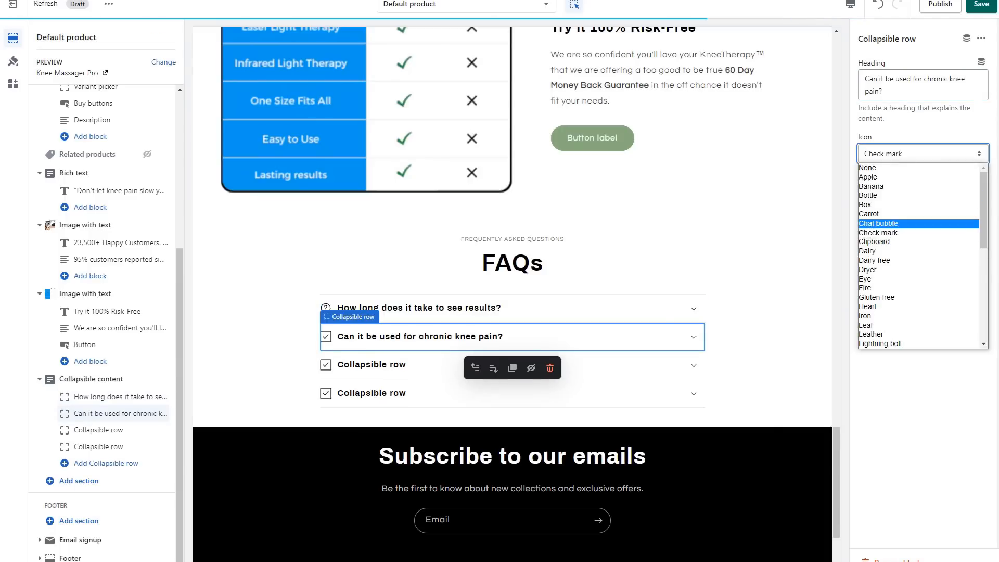
pyautogui.scroll(-4, 919, 238)
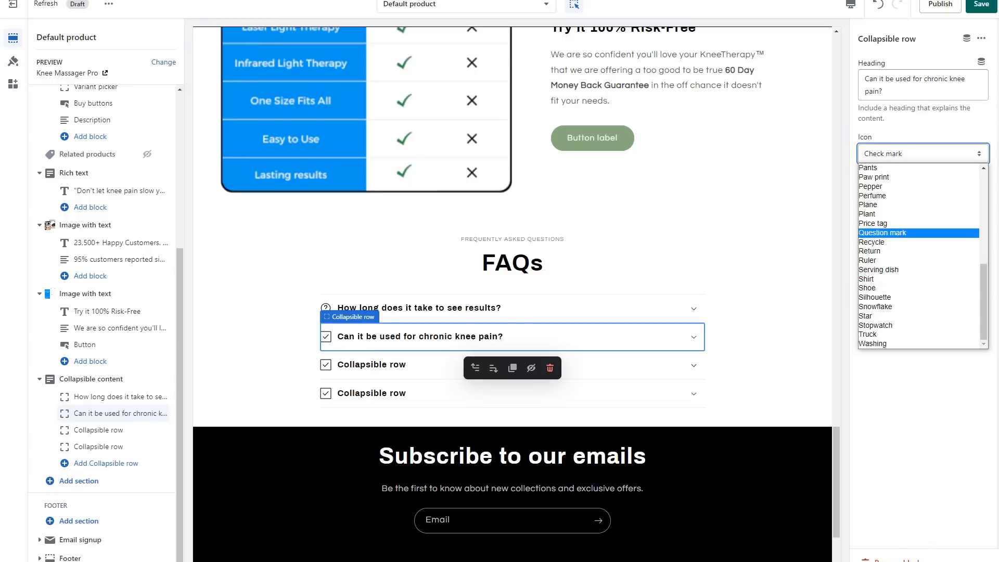
pyautogui.click(881, 233)
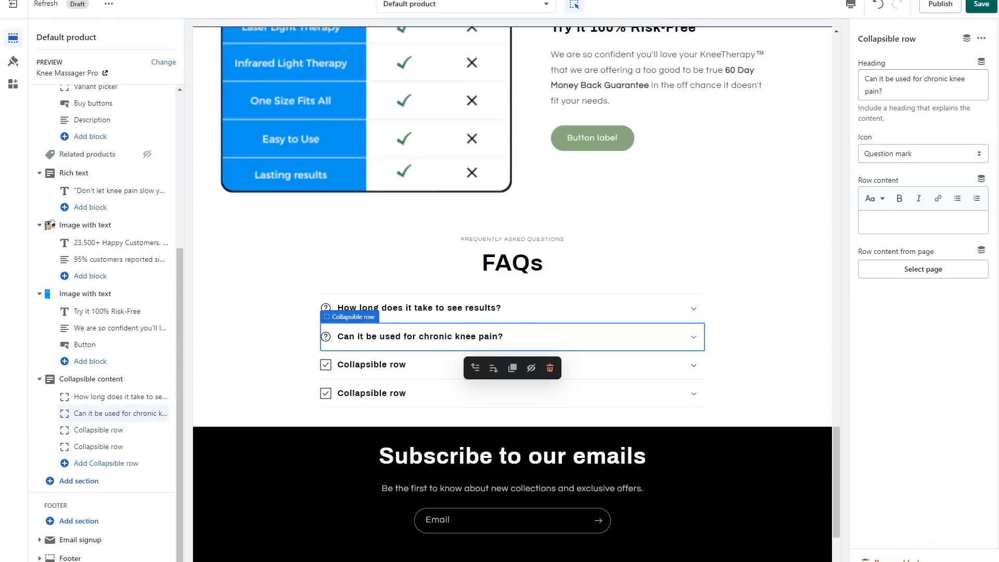
pyautogui.click(923, 222)
pyautogui.write('Yes, the Knee-Ease Pro™ massager is designed to provide fast and effective relief from chronic knee pain. With regular use, it can help reduce inflammation and swelling, leading to long-term pain relief.')
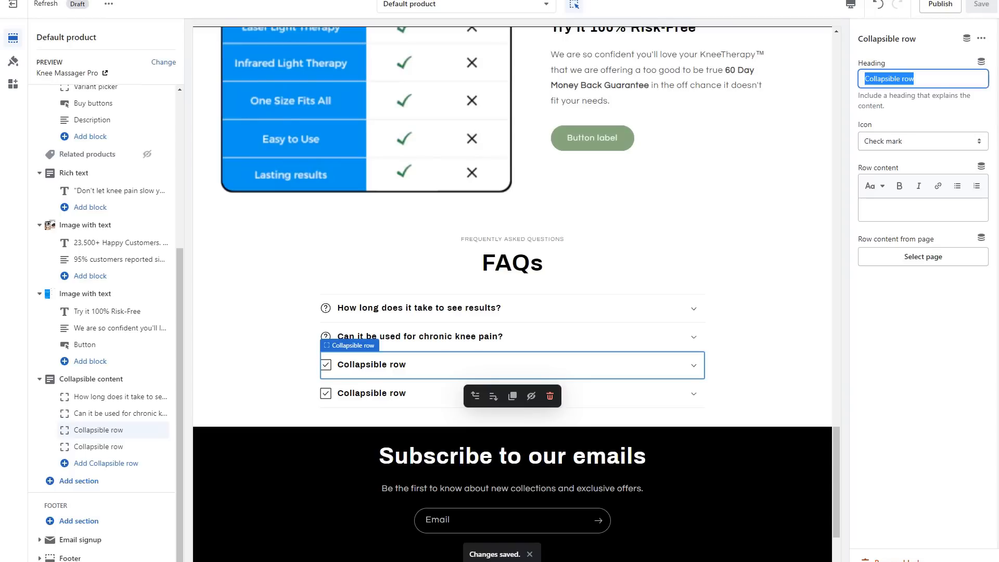
# Title the third collapsible row "Is it safe use?" with the Question mark icon and paste the non-invasive, drug-free, no known side effects answer.
pyautogui.write('Is it saf')
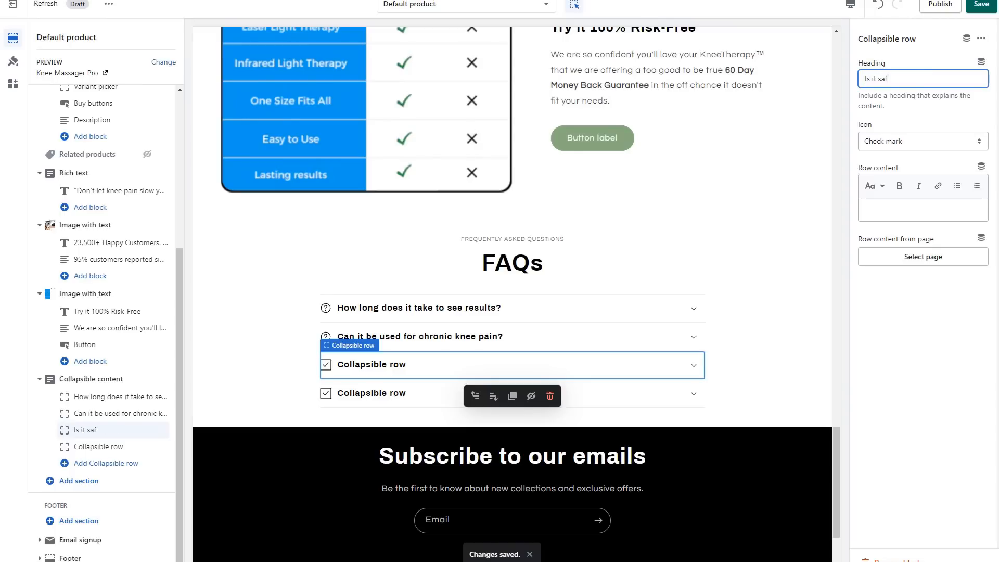
pyautogui.write('e use?')
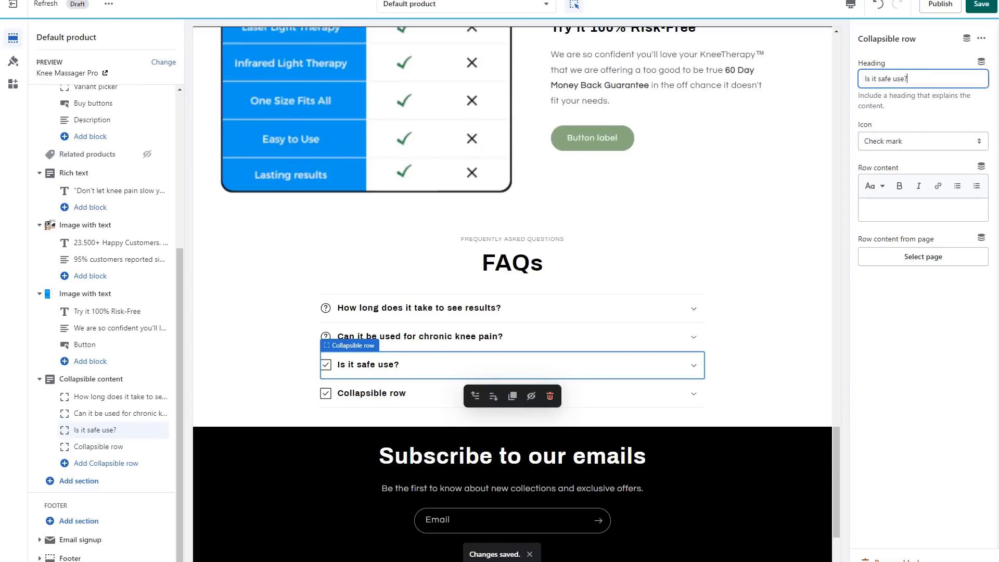
pyautogui.click(923, 141)
pyautogui.press('Down')
pyautogui.press('Down')
pyautogui.press('Down')
pyautogui.press('Down')
pyautogui.press('Down')
pyautogui.press('Down')
pyautogui.press('Down')
pyautogui.press('Down')
pyautogui.press('Down')
pyautogui.press('Down')
pyautogui.press('Down')
pyautogui.press('Down')
pyautogui.press('Down')
pyautogui.press('Down')
pyautogui.press('Down')
pyautogui.press('Down')
pyautogui.press('Down')
pyautogui.press('Down')
pyautogui.press('Down')
pyautogui.press('Down')
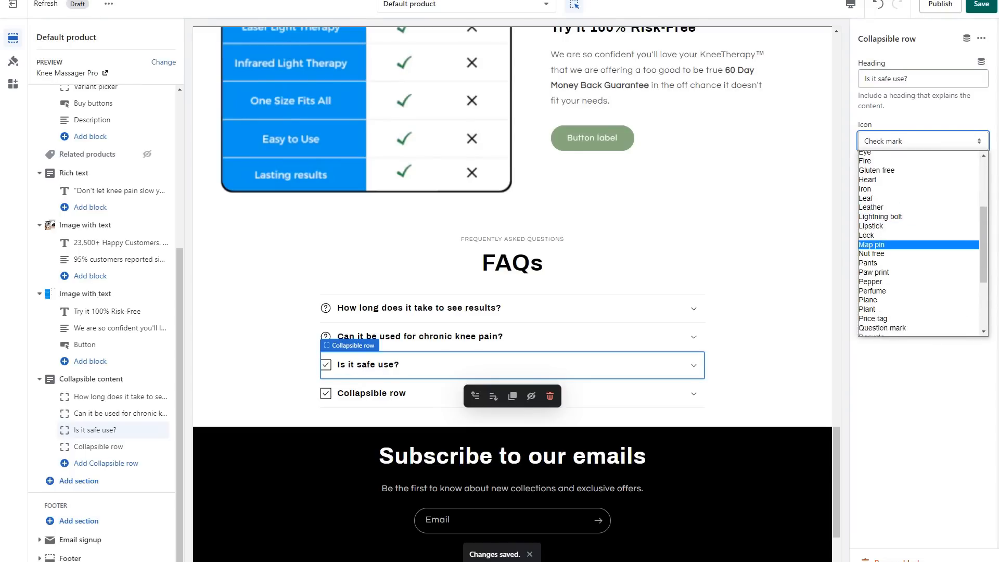
pyautogui.click(882, 234)
pyautogui.click(923, 209)
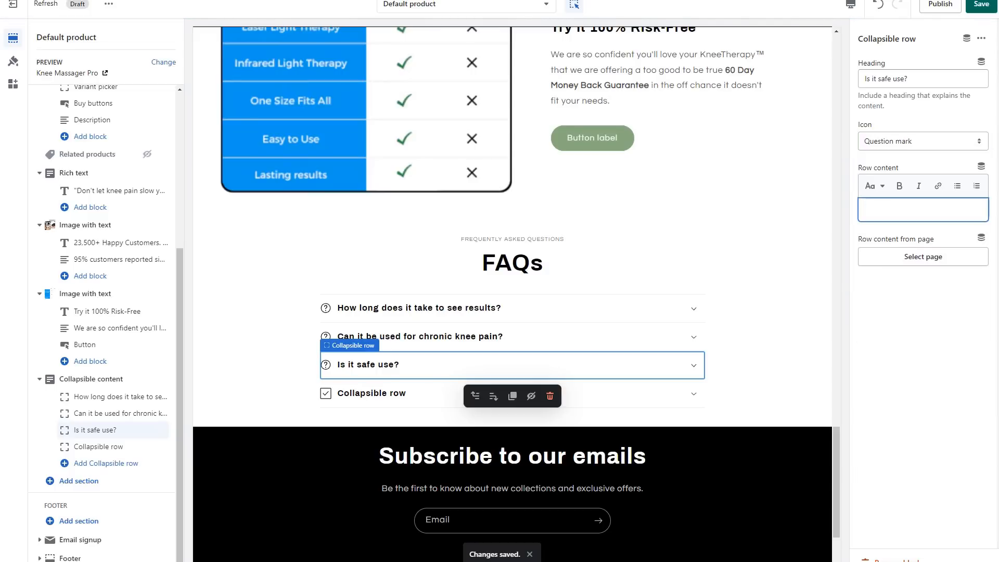
pyautogui.write('Yes, the Knee-Ease Pro™ massager is safe to use. It is a non-invasive, drug-free solution for knee pain, and does not have any known side effects.')
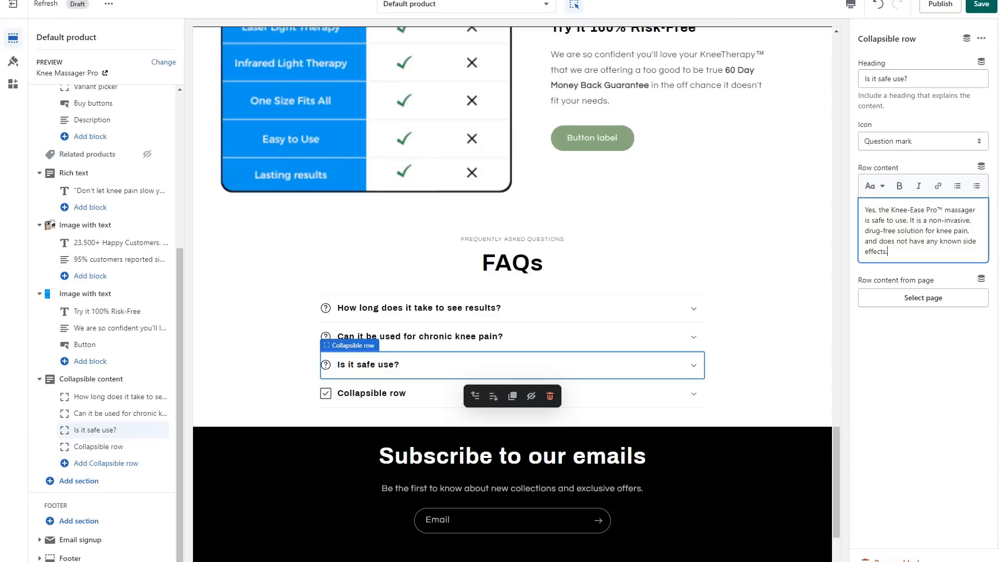
# Set the fourth collapsible row's heading to "How does it work?".
pyautogui.click(372, 393)
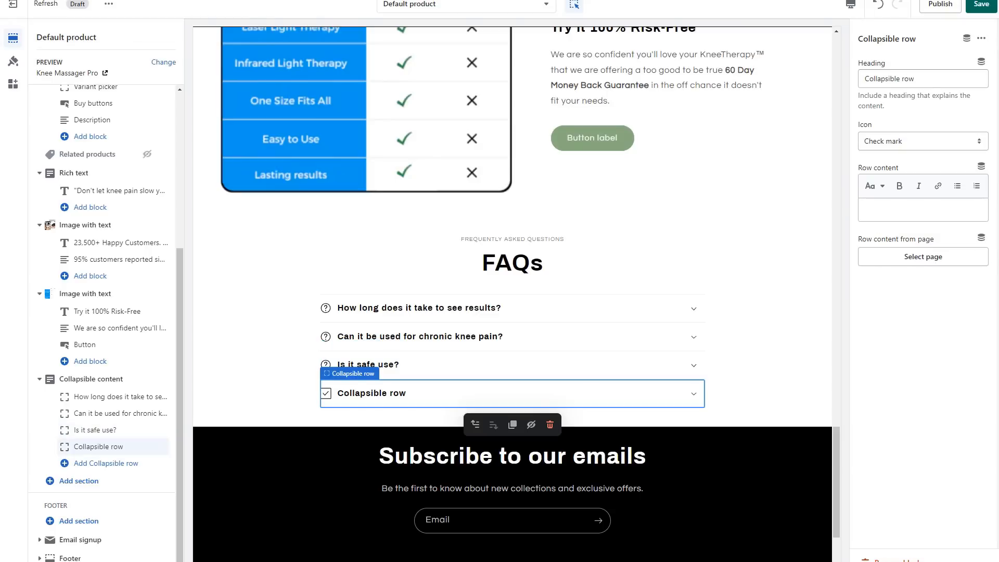
pyautogui.click(915, 79)
pyautogui.hotkey('ctrl', 'a')
pyautogui.write('How doe')
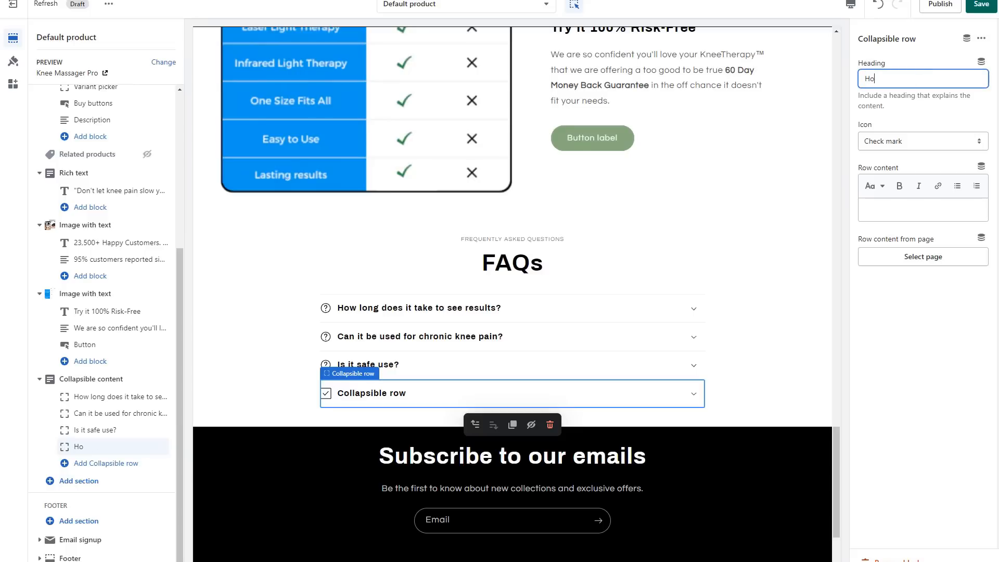
pyautogui.write('s')
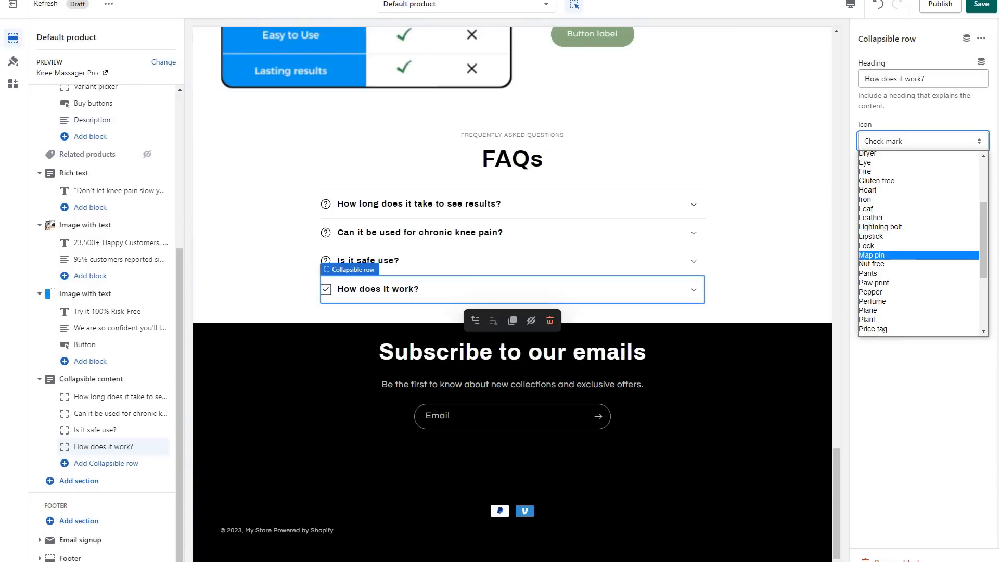
# Give the "How does it work?" row the Question mark icon and paste its answer into the row content.
pyautogui.scroll(-2, 918, 254)
pyautogui.scroll(-1, 919, 256)
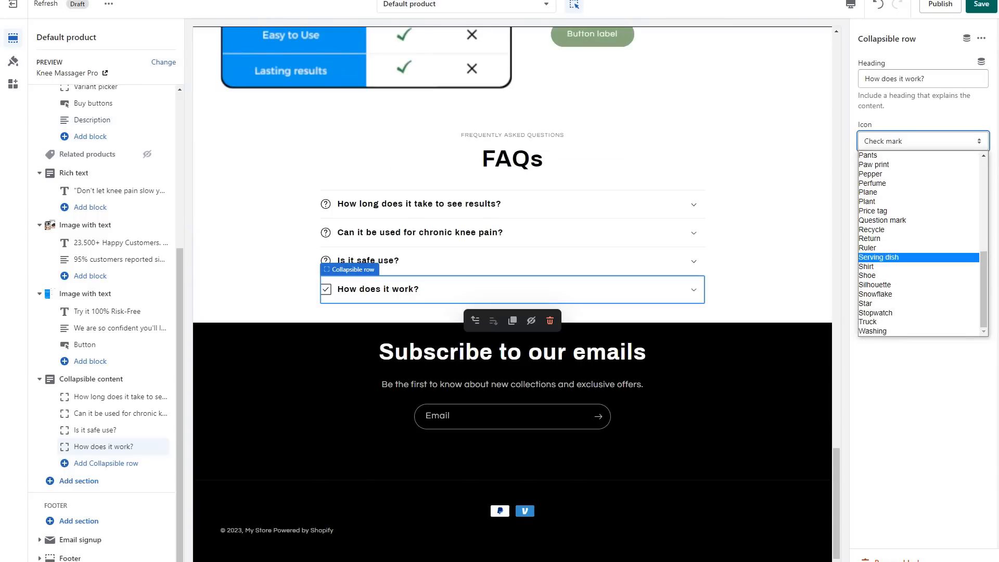
pyautogui.scroll(4, 919, 255)
pyautogui.scroll(-2, 918, 223)
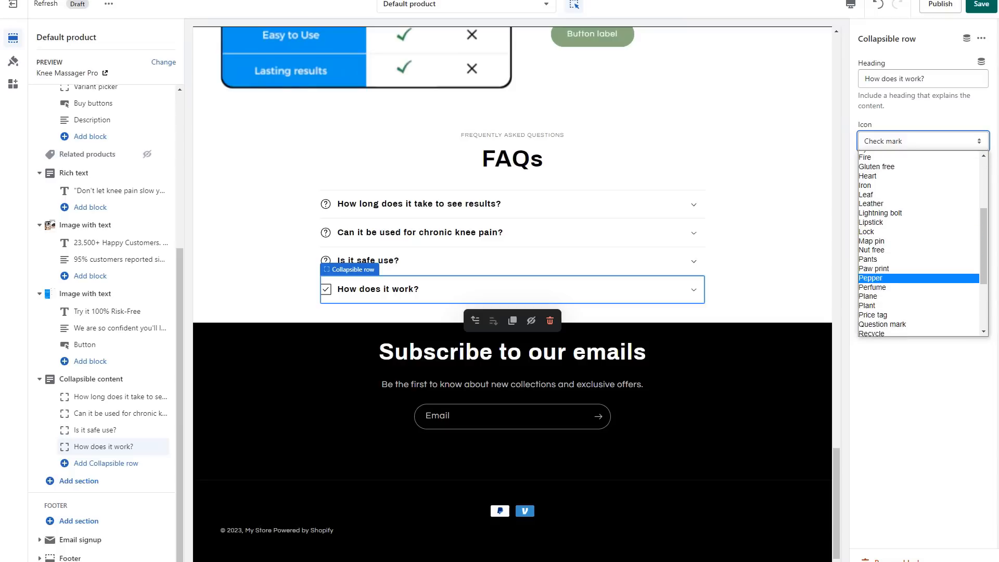
pyautogui.click(905, 324)
pyautogui.click(918, 211)
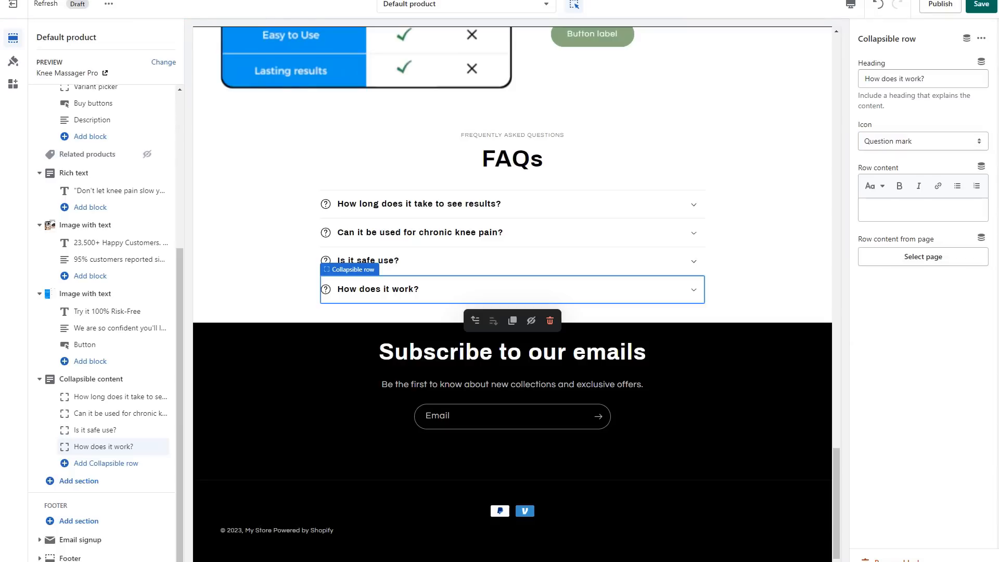
pyautogui.write('The massager works by applying heat, vibration, and pressure to the knee, which promotes circulation and reduces swelling. The laser and infrared light therapy penetrate deep into the tissues to relieve pain and promote healing.')
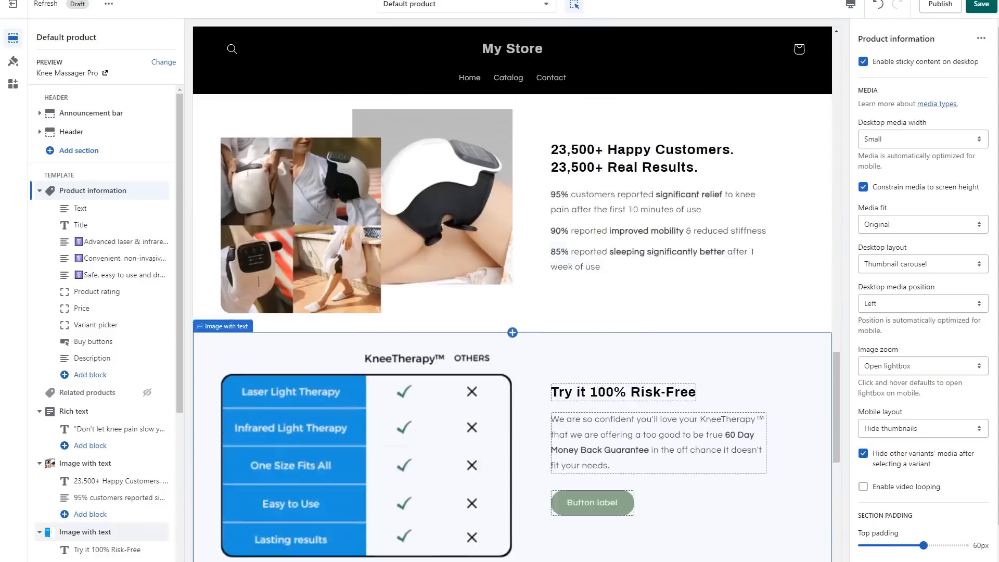
# Review the product page down to the FAQs and footer, and check its layout in the mobile preview.
pyautogui.scroll(-7, 513, 308)
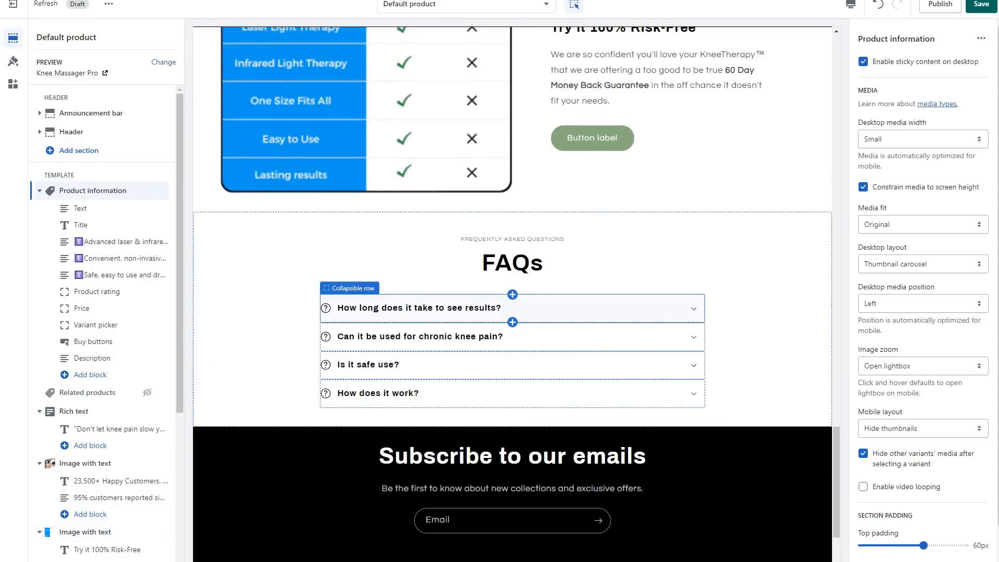
pyautogui.scroll(-2, 512, 322)
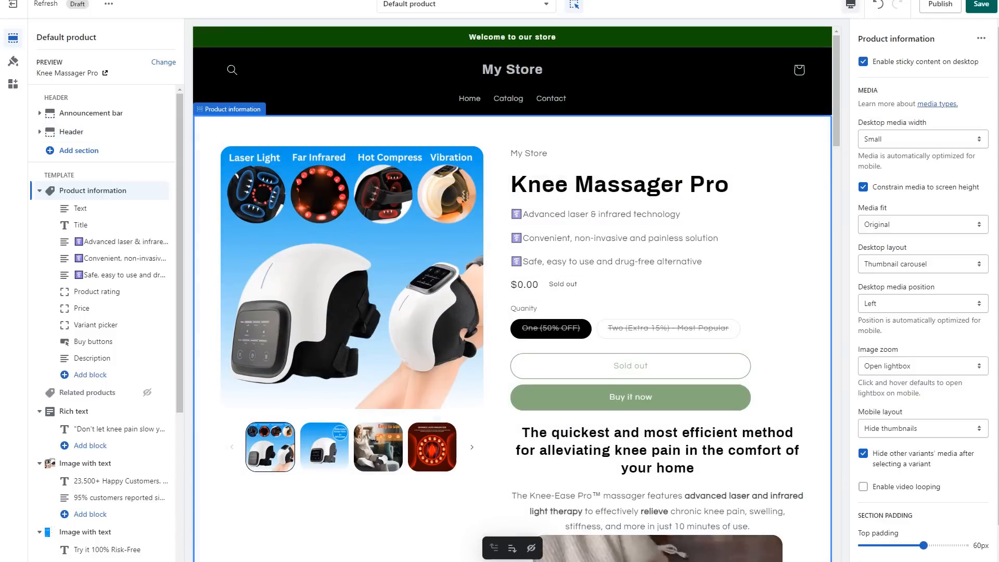
pyautogui.click(850, 4)
pyautogui.click(874, 31)
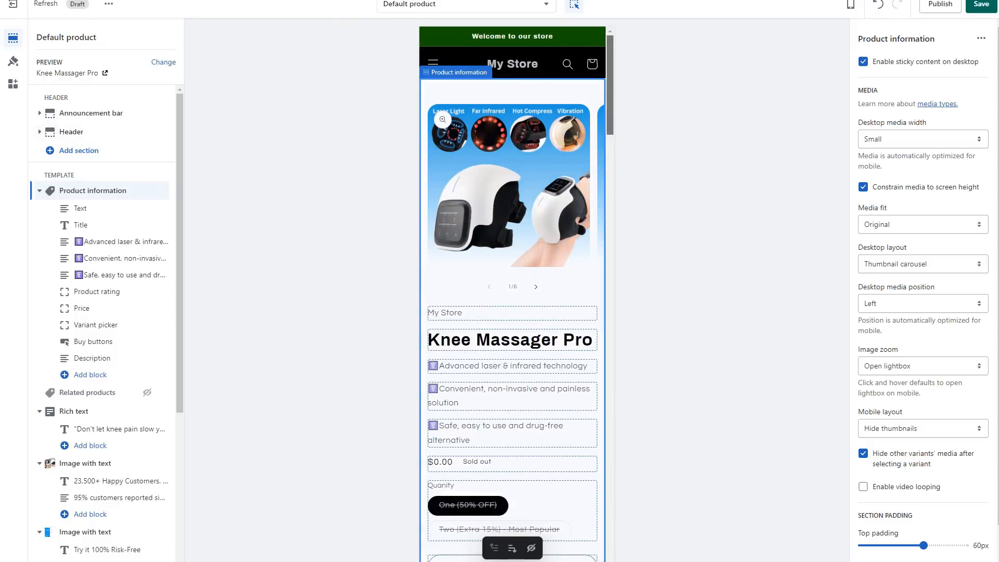
pyautogui.scroll(-5, 512, 291)
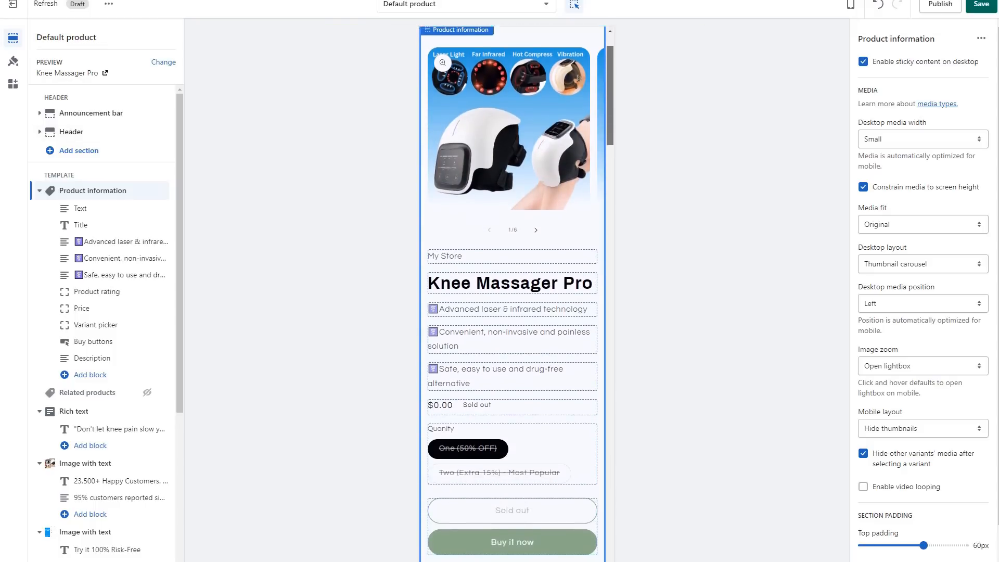
pyautogui.moveTo(609, 130); pyautogui.dragTo(609, 86)
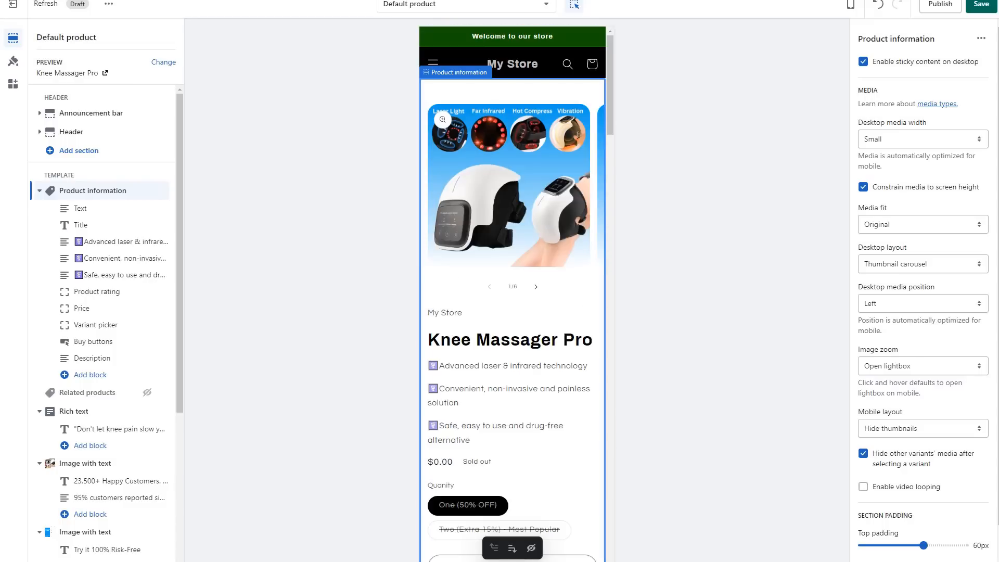